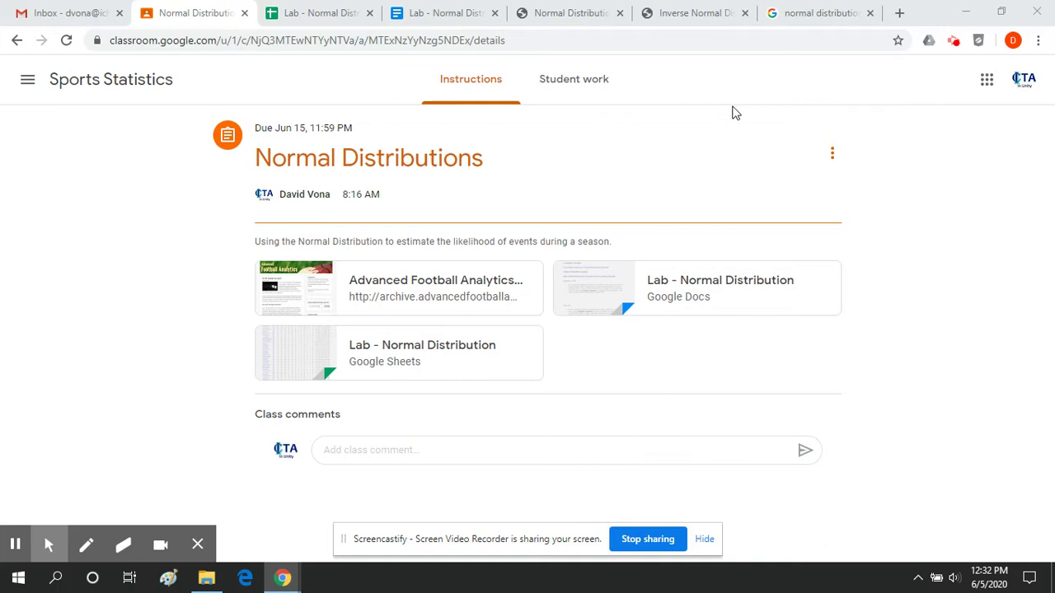
Switch to the Google Images results for 'normal distribution' showing the 68-95-99.7 Rule chart.
{"action": "left_click", "coordinate": [810, 10]}
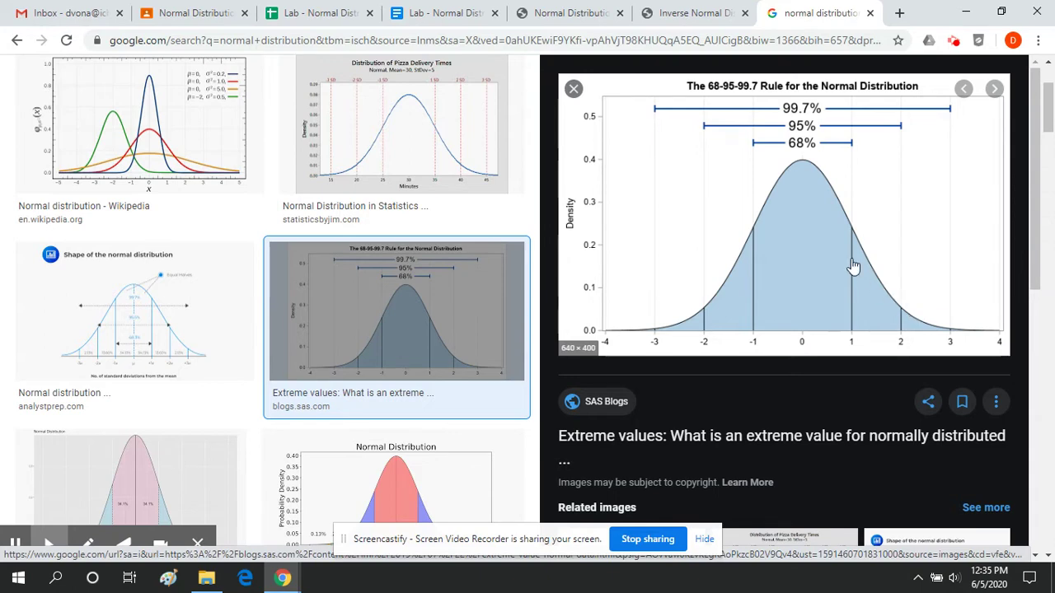
Bring up the Lab - Normal Distribution spreadsheet and look through the 2019 player data.
{"action": "left_click", "coordinate": [320, 10]}
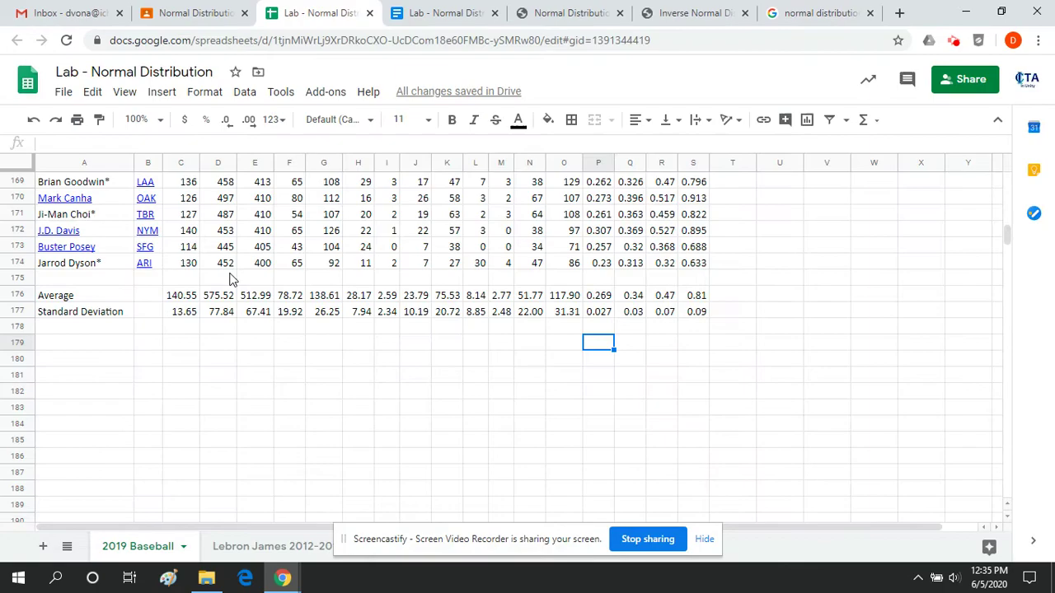
{"action": "scroll", "coordinate": [229, 288], "scroll_direction": "up", "scroll_amount": 13}
{"action": "scroll", "coordinate": [228, 290], "scroll_direction": "up", "scroll_amount": 20}
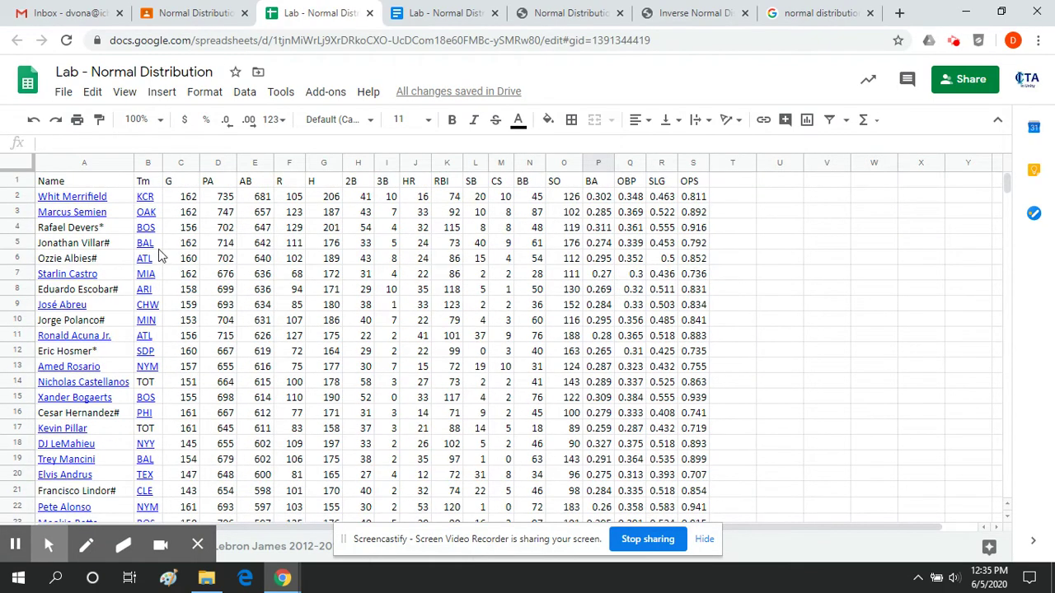
{"action": "scroll", "coordinate": [352, 468], "scroll_direction": "down", "scroll_amount": 20}
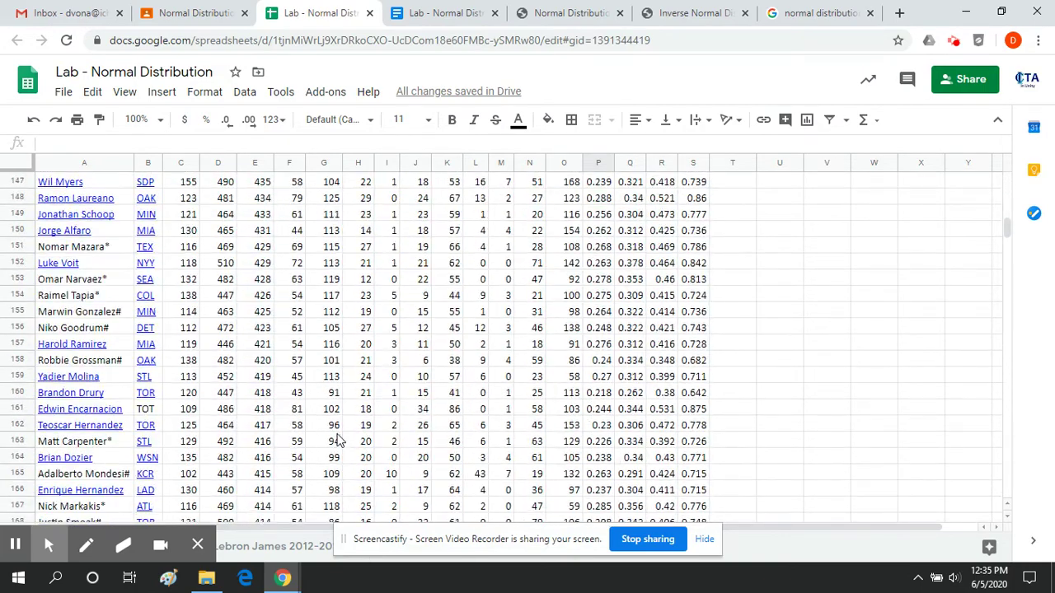
{"action": "scroll", "coordinate": [338, 440], "scroll_direction": "down", "scroll_amount": 8}
{"action": "scroll", "coordinate": [341, 434], "scroll_direction": "up", "scroll_amount": 2}
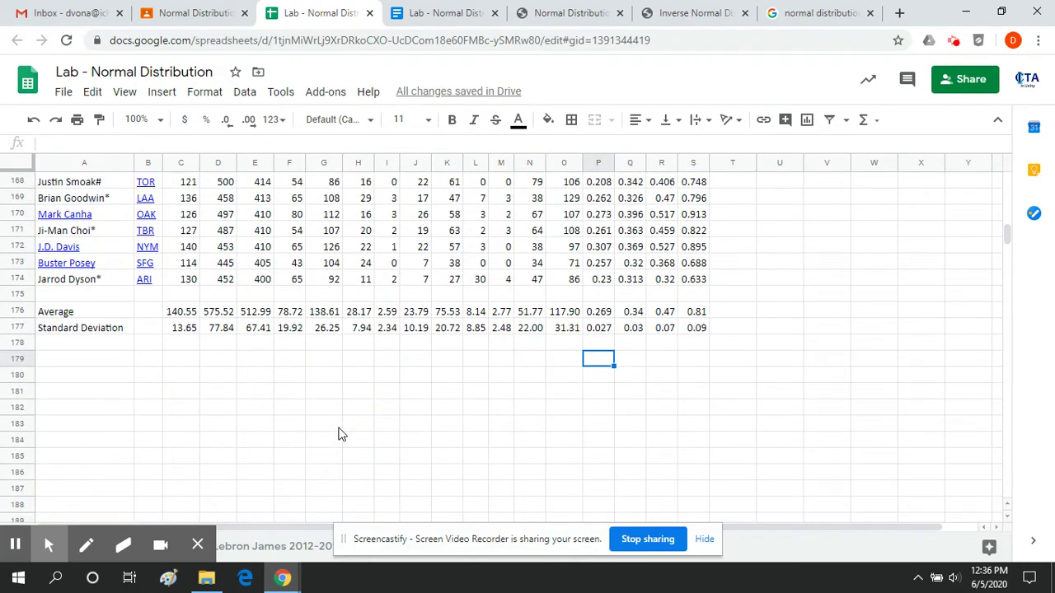
{"action": "scroll", "coordinate": [341, 434], "scroll_direction": "up", "scroll_amount": 1}
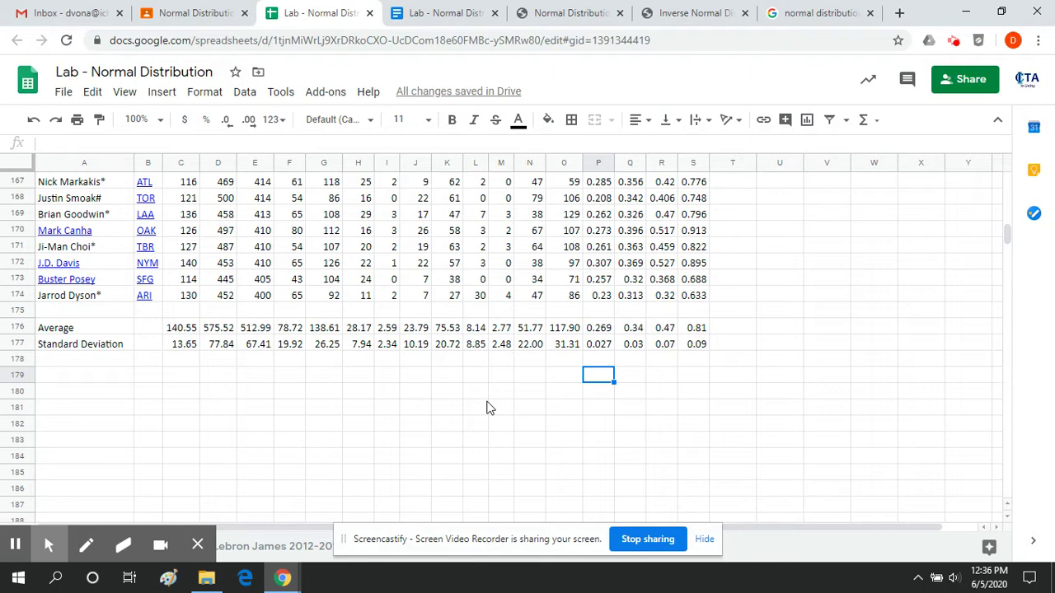
Inspect the AVERAGE and STDEV formulas in C176 and C177 below the player rows.
{"action": "left_click", "coordinate": [190, 332]}
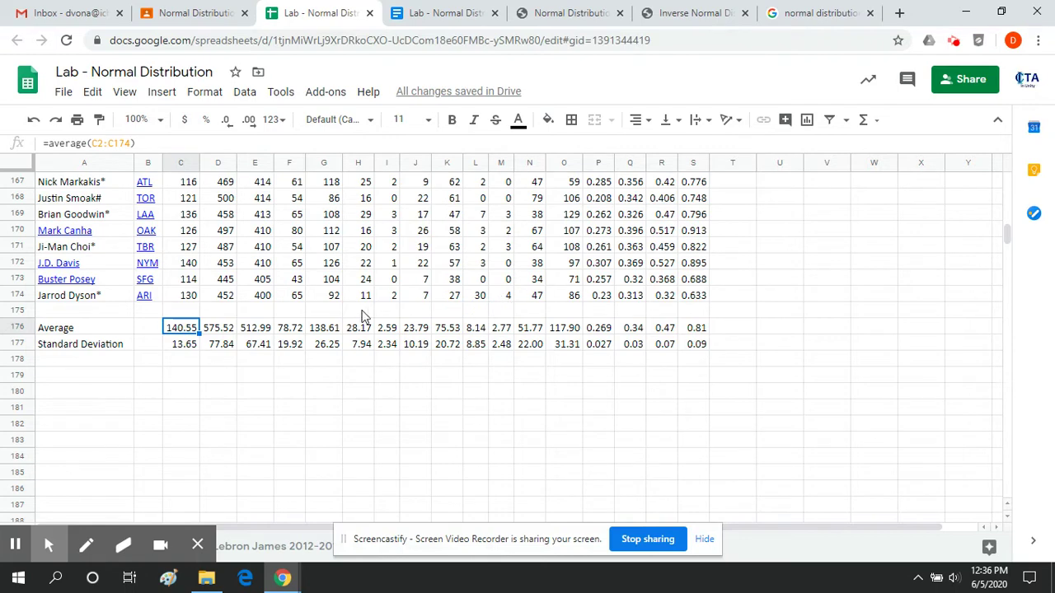
{"action": "left_click", "coordinate": [186, 347]}
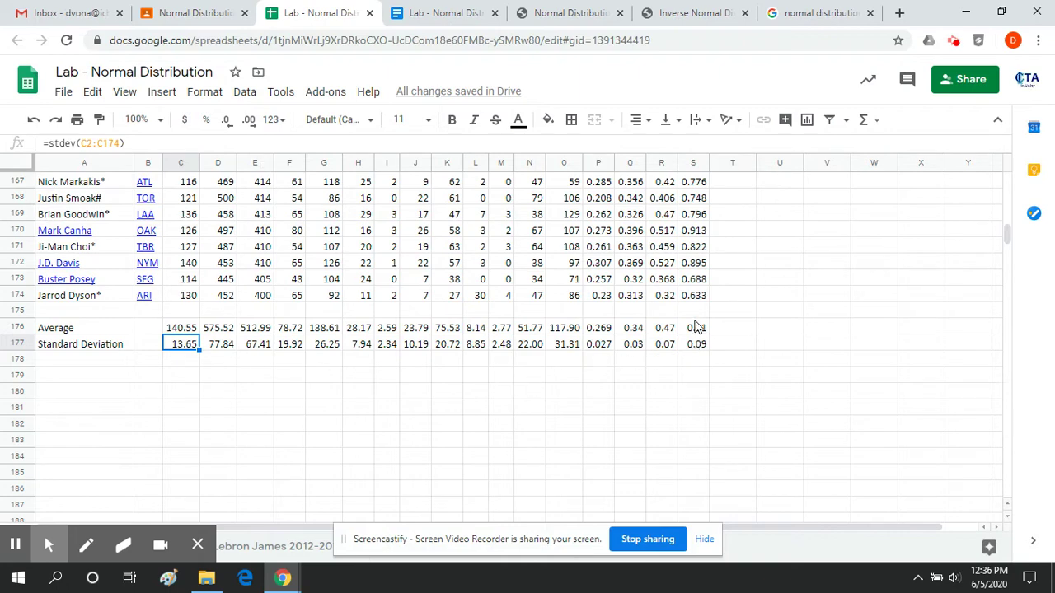
{"action": "left_click_drag", "start_coordinate": [703, 305], "coordinate": [278, 273]}
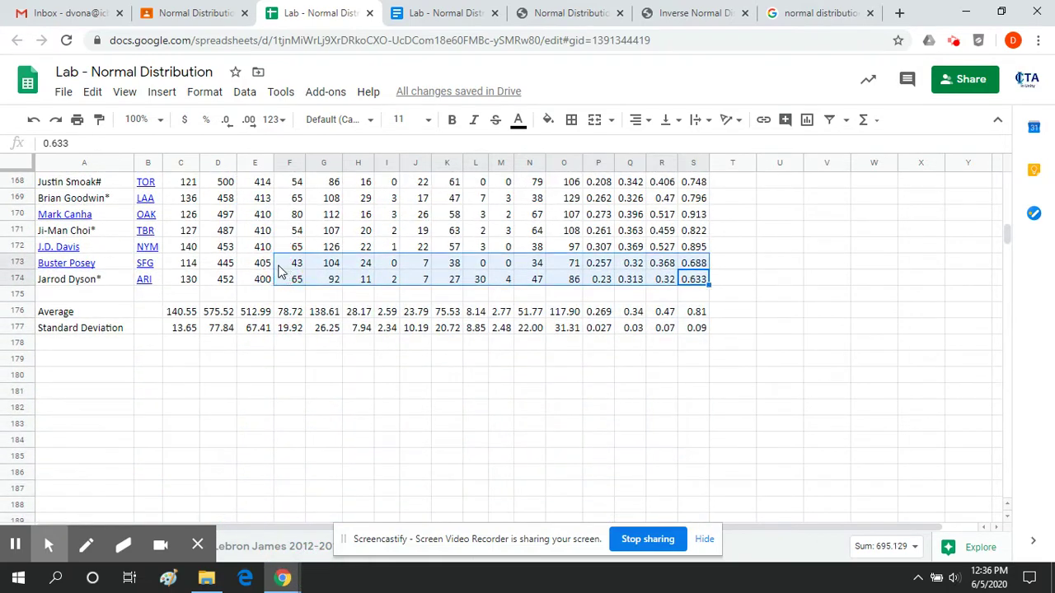
{"action": "left_click", "coordinate": [224, 280]}
{"action": "left_click", "coordinate": [268, 290]}
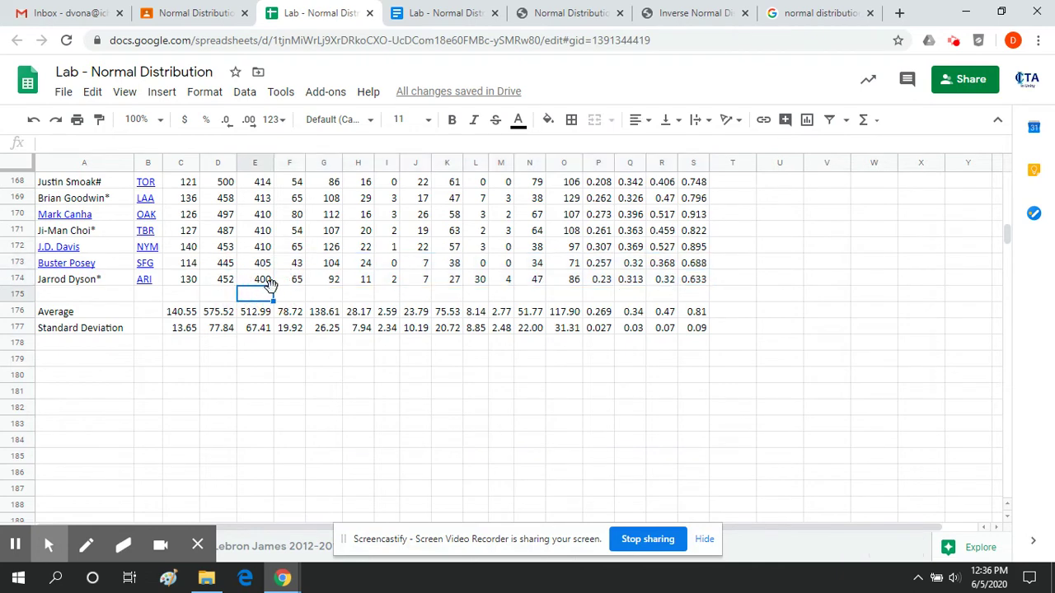
{"action": "left_click", "coordinate": [271, 282]}
{"action": "key", "text": "ctrl+Up"}
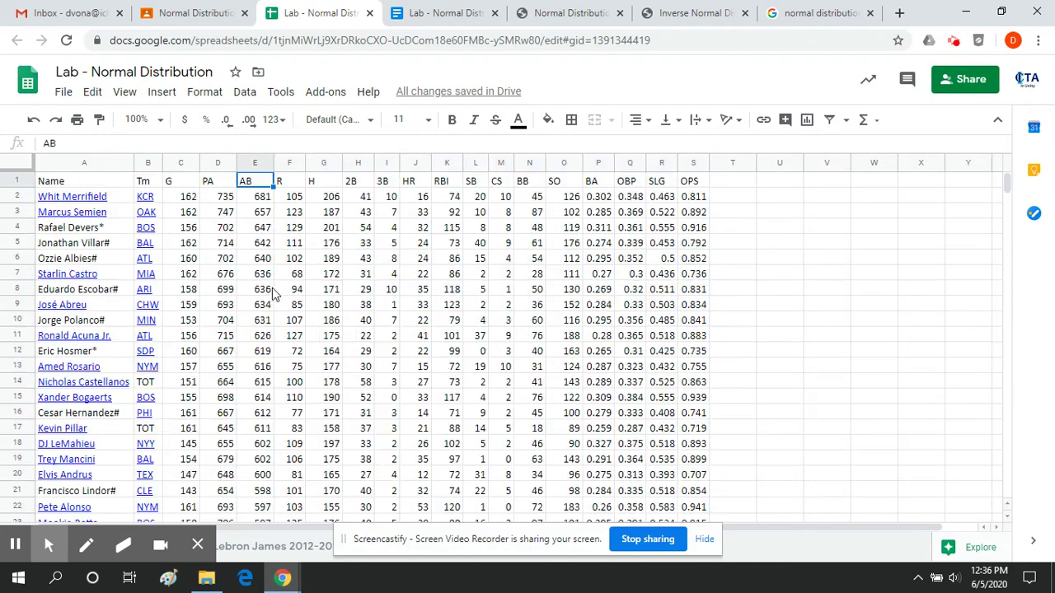
{"action": "key", "text": "ctrl+Down"}
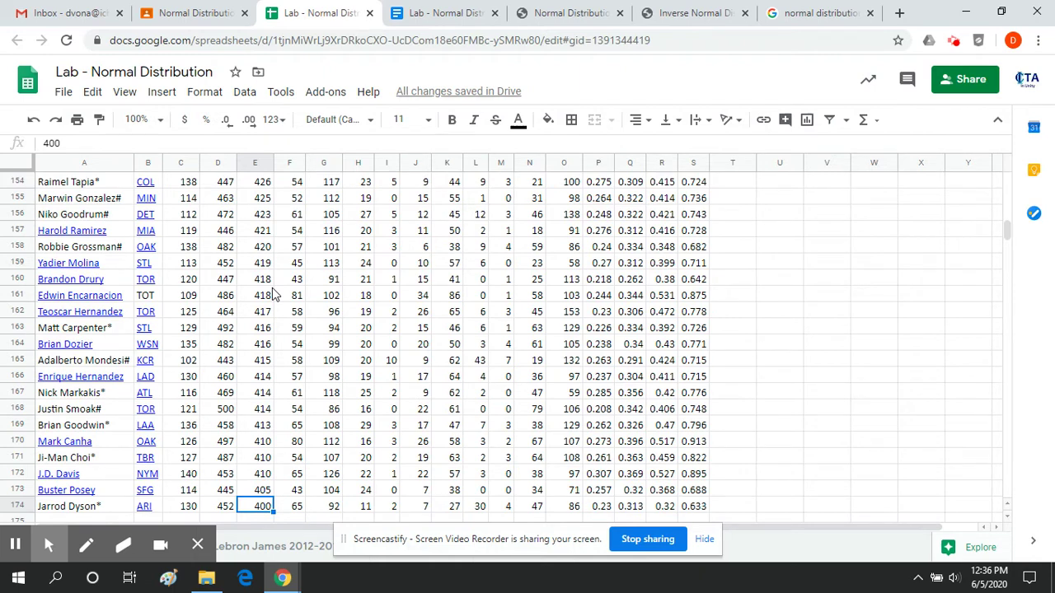
{"action": "scroll", "coordinate": [274, 297], "scroll_direction": "down", "scroll_amount": 1}
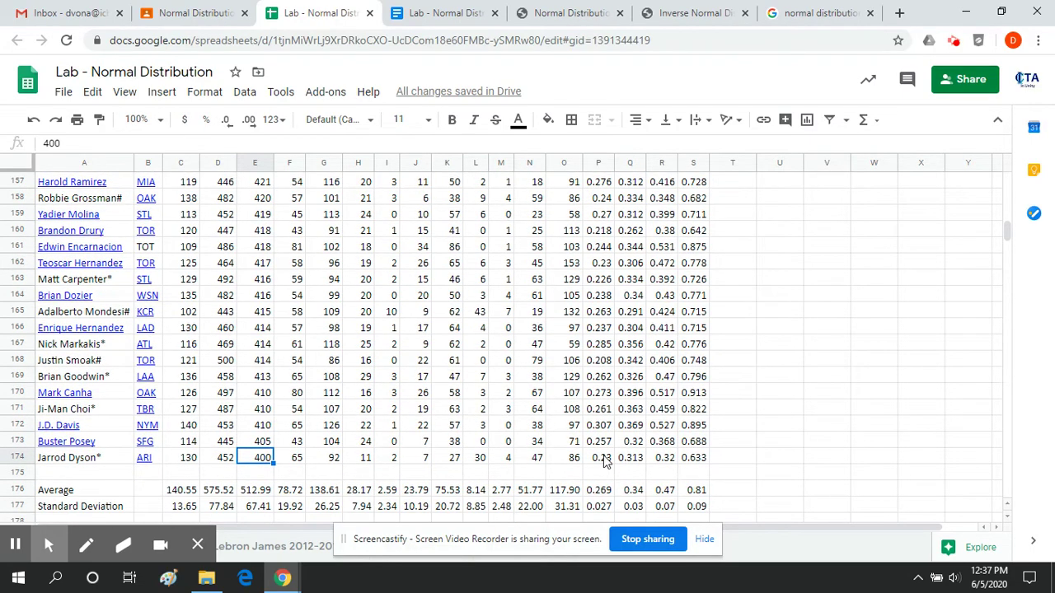
{"action": "scroll", "coordinate": [622, 449], "scroll_direction": "up", "scroll_amount": 20}
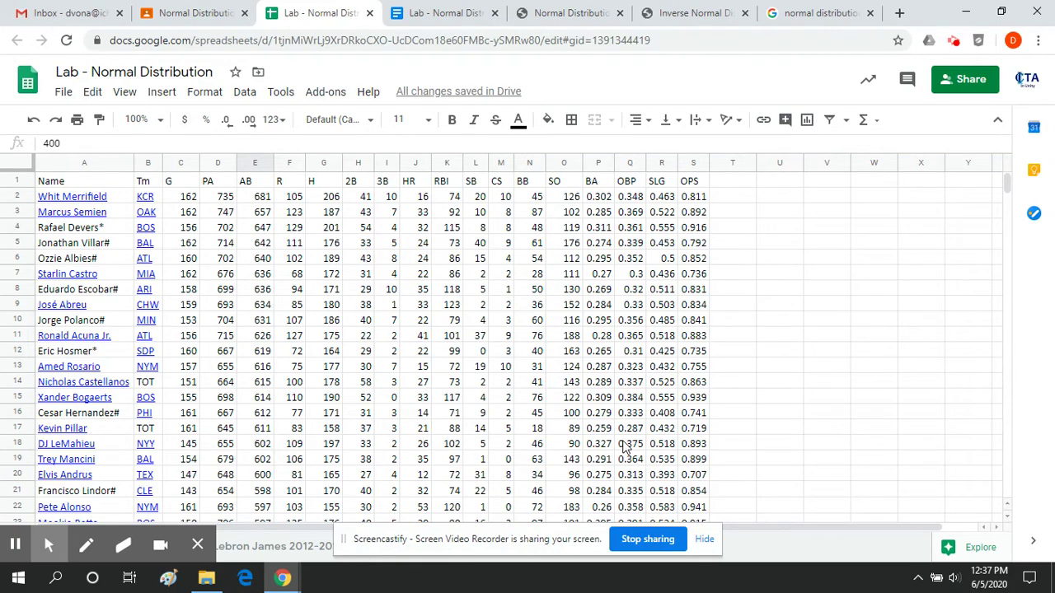
{"action": "scroll", "coordinate": [585, 427], "scroll_direction": "down", "scroll_amount": 1}
{"action": "scroll", "coordinate": [486, 371], "scroll_direction": "up", "scroll_amount": 1}
{"action": "scroll", "coordinate": [446, 249], "scroll_direction": "down", "scroll_amount": 5}
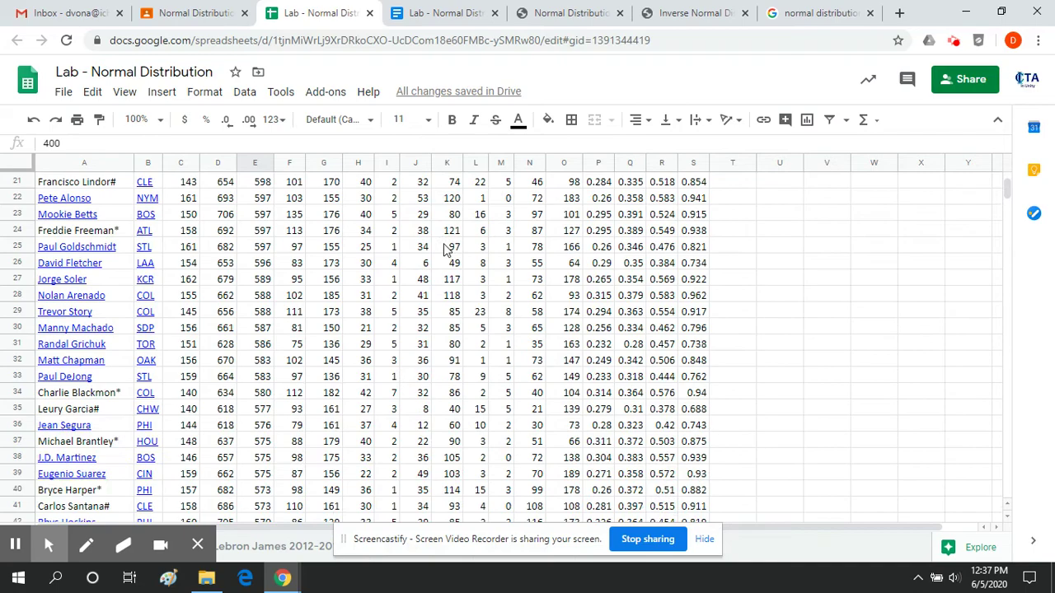
{"action": "scroll", "coordinate": [449, 288], "scroll_direction": "down", "scroll_amount": 6}
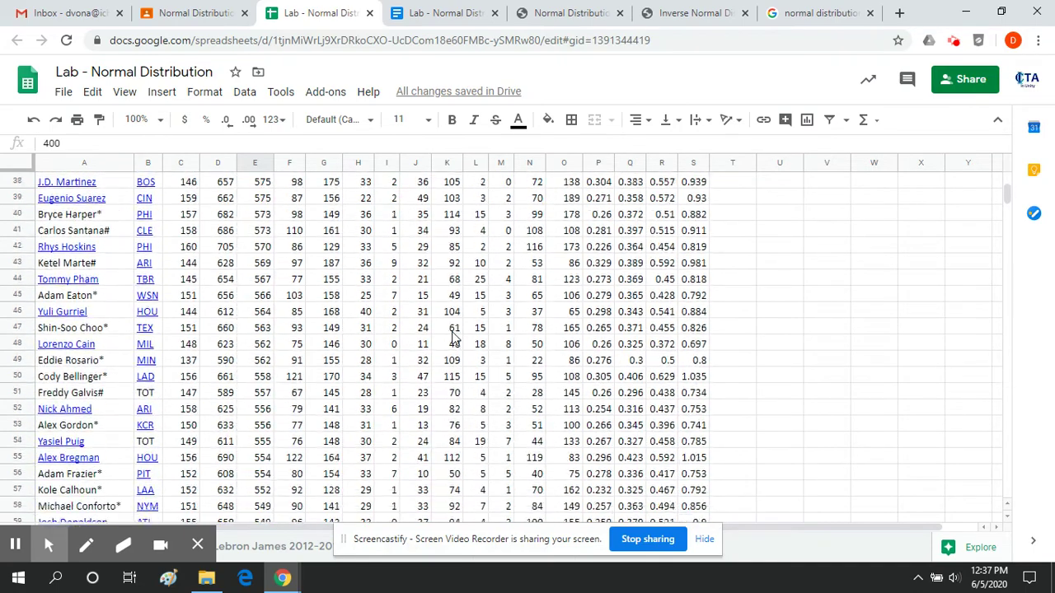
{"action": "scroll", "coordinate": [453, 335], "scroll_direction": "down", "scroll_amount": 6}
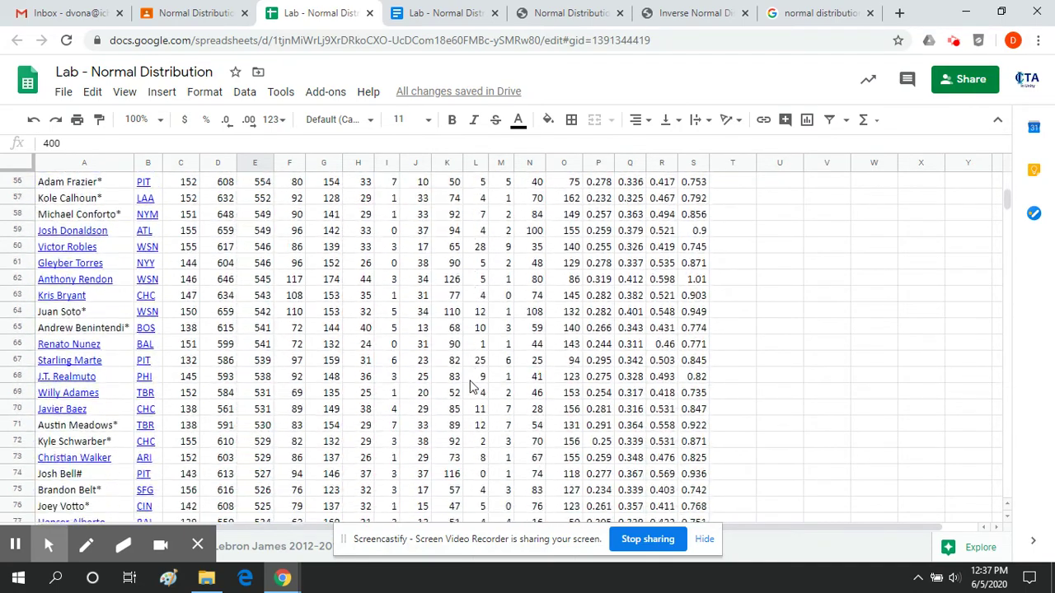
{"action": "scroll", "coordinate": [472, 385], "scroll_direction": "down", "scroll_amount": 15}
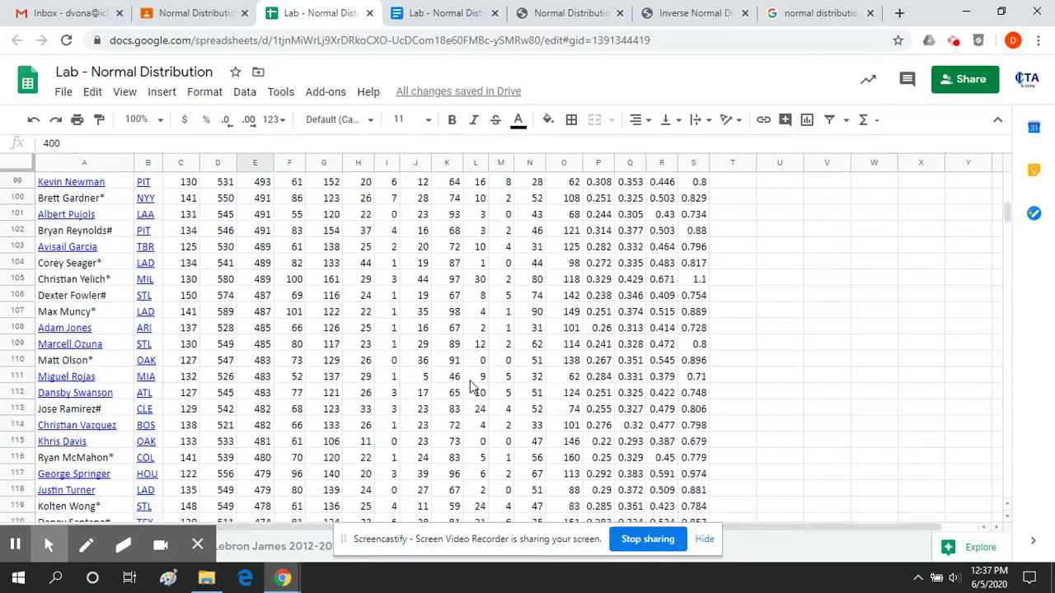
{"action": "scroll", "coordinate": [474, 396], "scroll_direction": "down", "scroll_amount": 8}
{"action": "scroll", "coordinate": [479, 432], "scroll_direction": "up", "scroll_amount": 9}
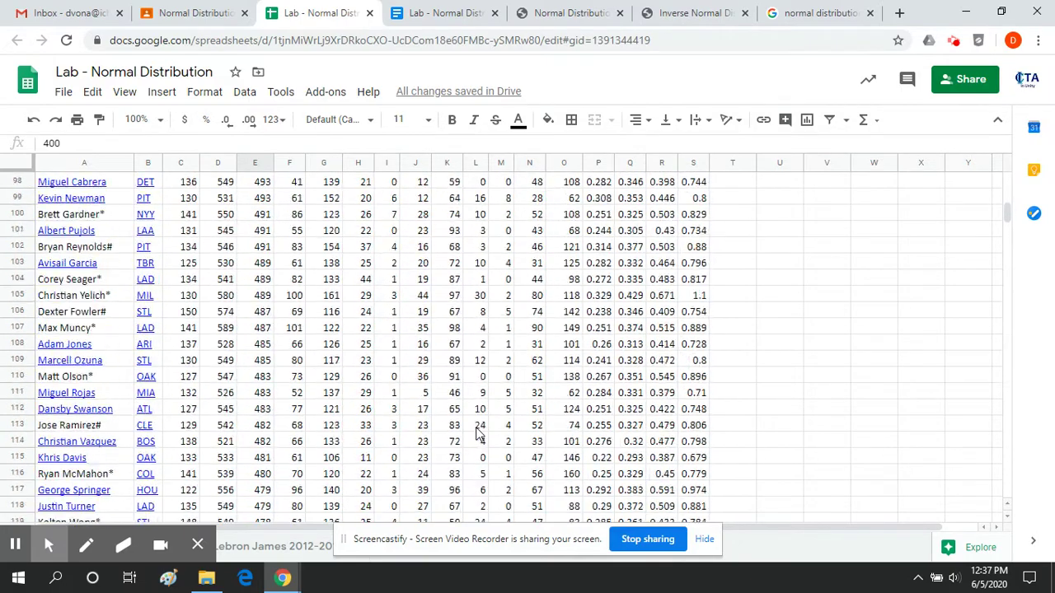
{"action": "scroll", "coordinate": [477, 433], "scroll_direction": "up", "scroll_amount": 20}
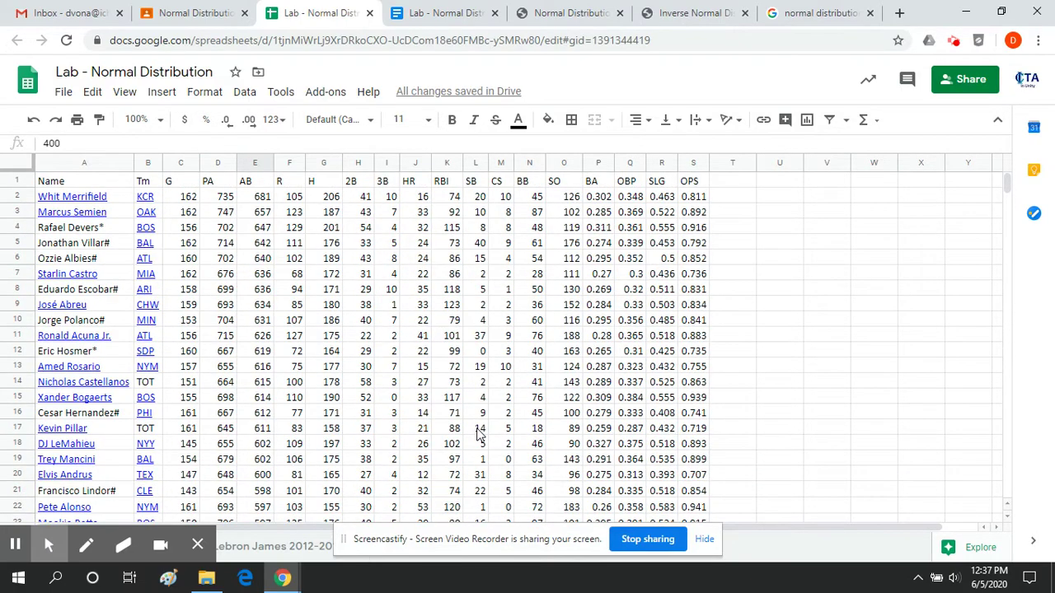
{"action": "left_click", "coordinate": [269, 195]}
{"action": "scroll", "coordinate": [277, 216], "scroll_direction": "down", "scroll_amount": 9}
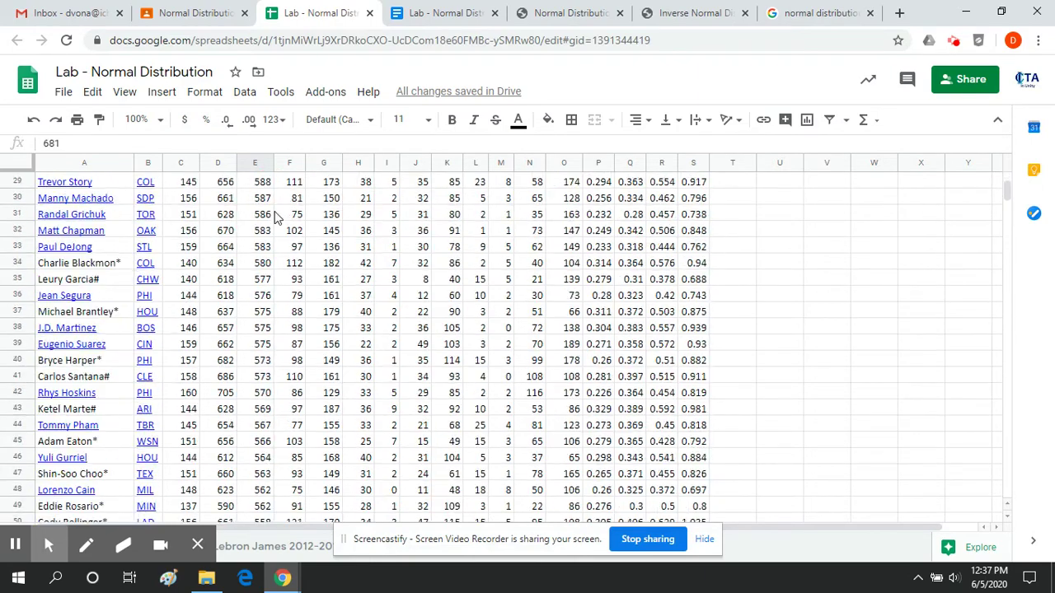
{"action": "scroll", "coordinate": [277, 216], "scroll_direction": "down", "scroll_amount": 20}
{"action": "scroll", "coordinate": [276, 216], "scroll_direction": "up", "scroll_amount": 8}
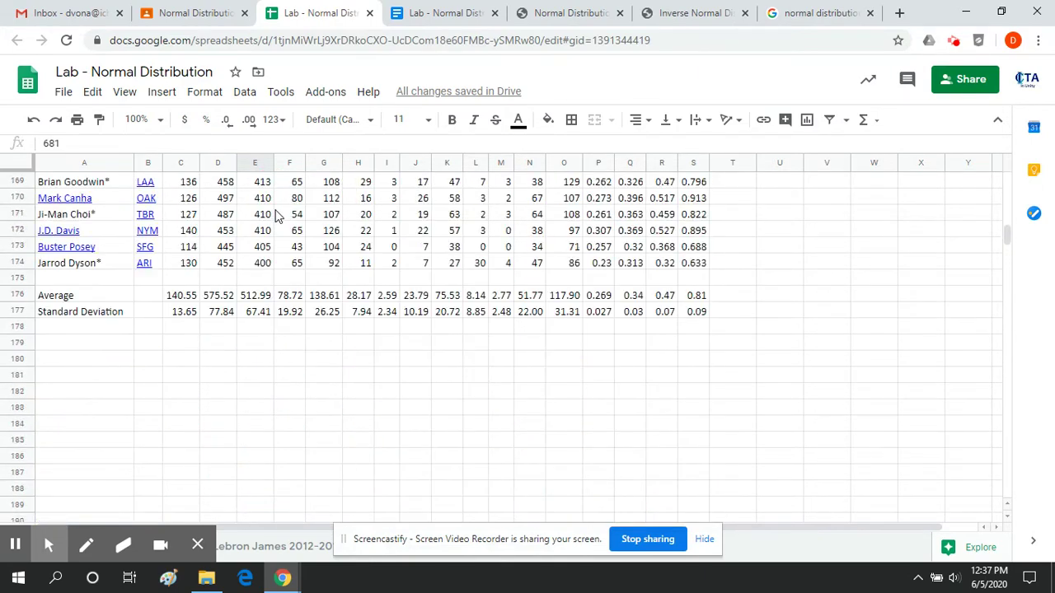
{"action": "scroll", "coordinate": [277, 247], "scroll_direction": "up", "scroll_amount": 7}
{"action": "scroll", "coordinate": [273, 321], "scroll_direction": "down", "scroll_amount": 5}
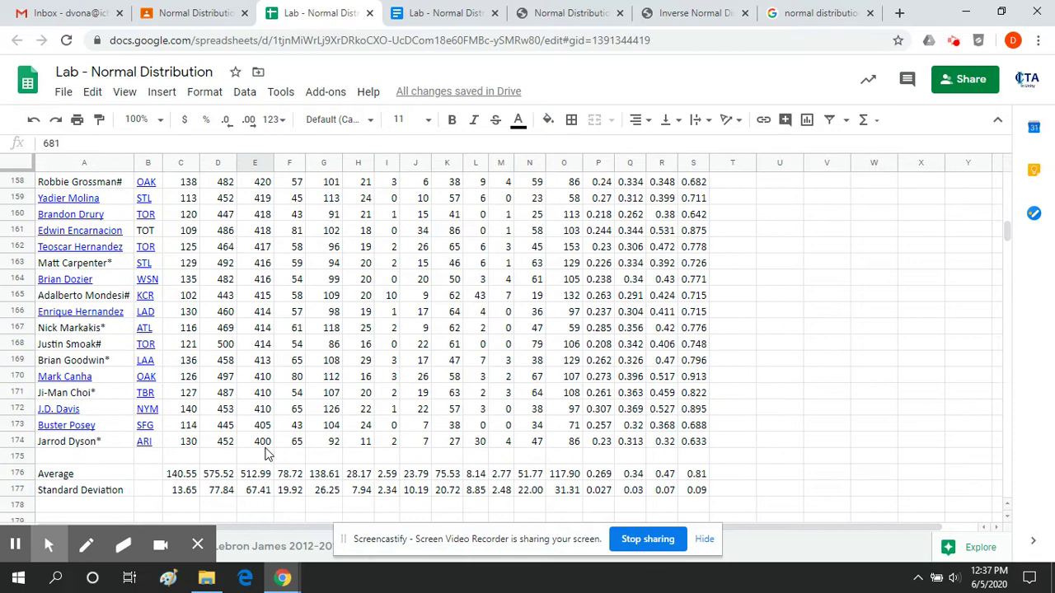
{"action": "left_click", "coordinate": [270, 444]}
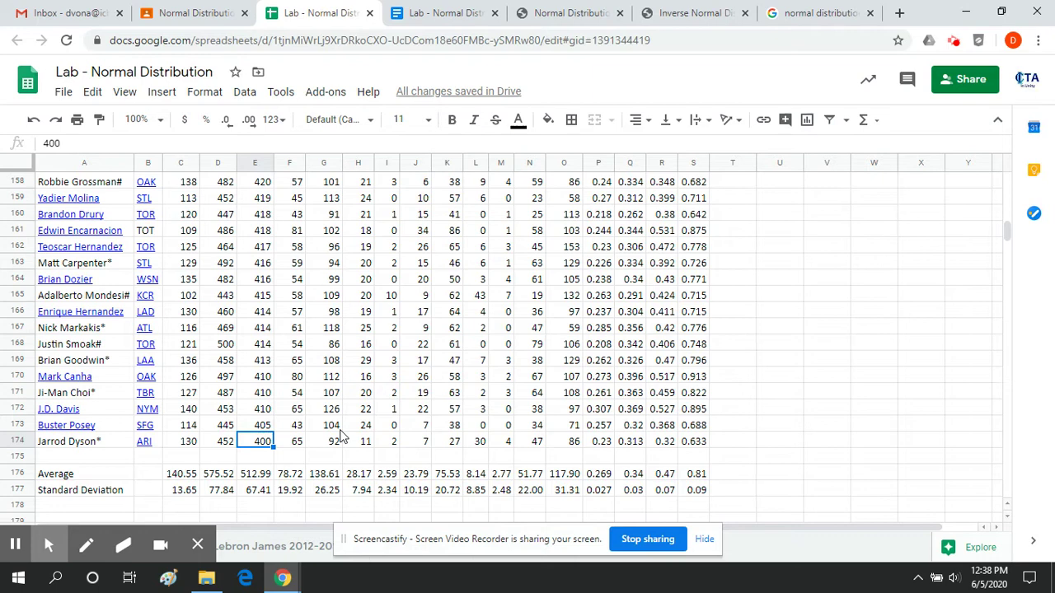
Check P176 =average(P2:P174) and P177 =stdev(P2:P174), giving batting mean 0.269 and SD 0.027.
{"action": "left_click", "coordinate": [599, 475]}
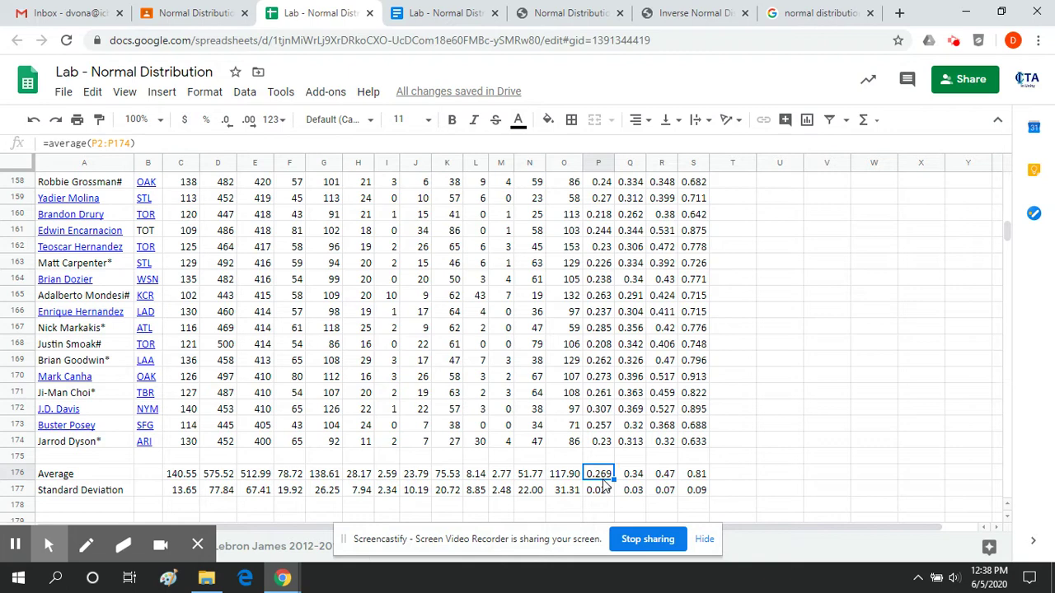
{"action": "left_click", "coordinate": [604, 490]}
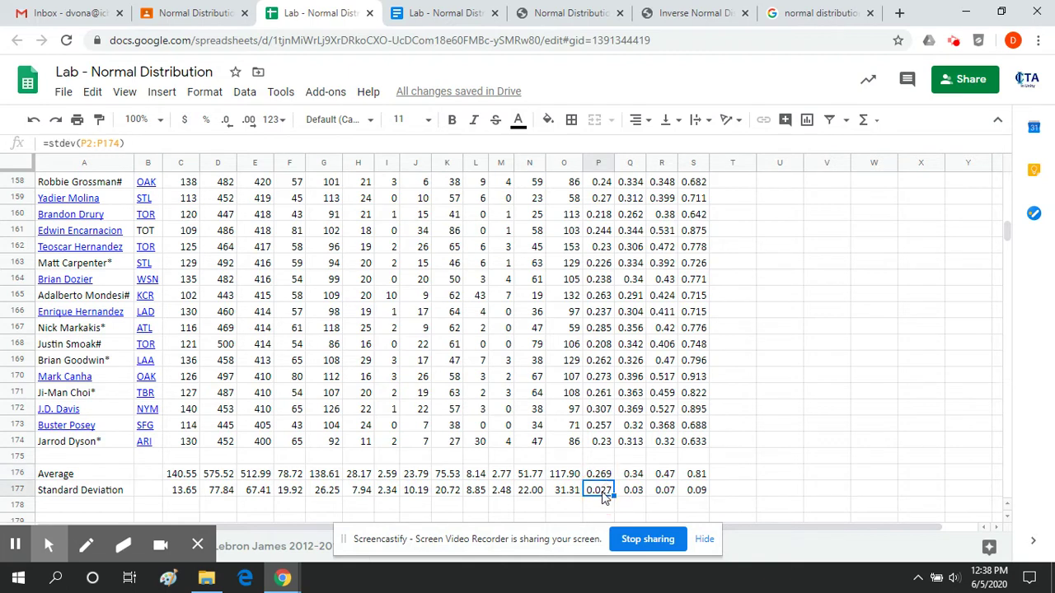
{"action": "left_click", "coordinate": [551, 23]}
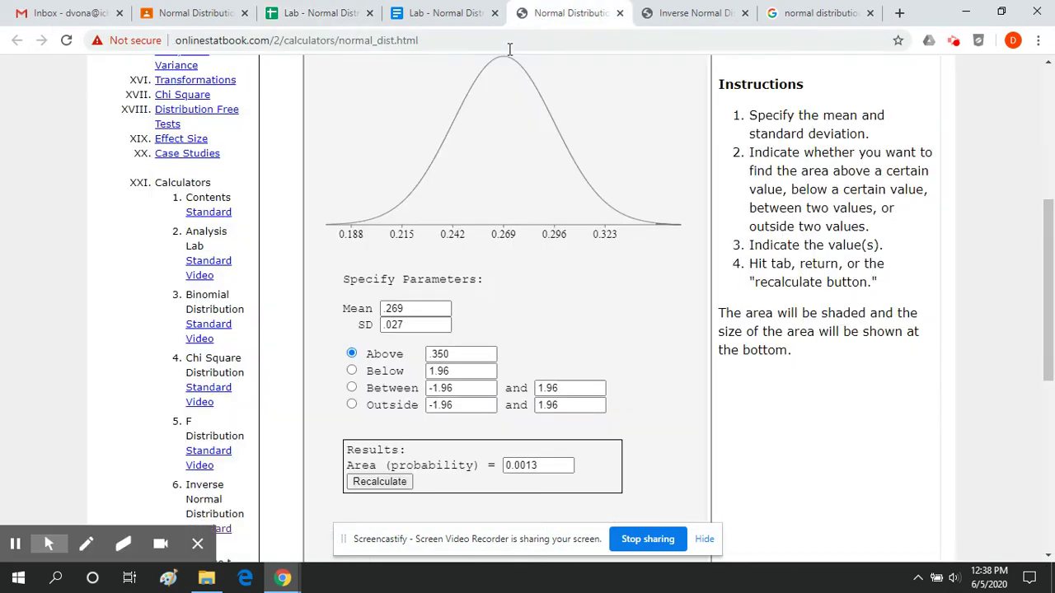
Review the calculator's mean .269 and SD .027 entries.
{"action": "left_click", "coordinate": [412, 308]}
{"action": "left_click_drag", "start_coordinate": [412, 309], "coordinate": [367, 308]}
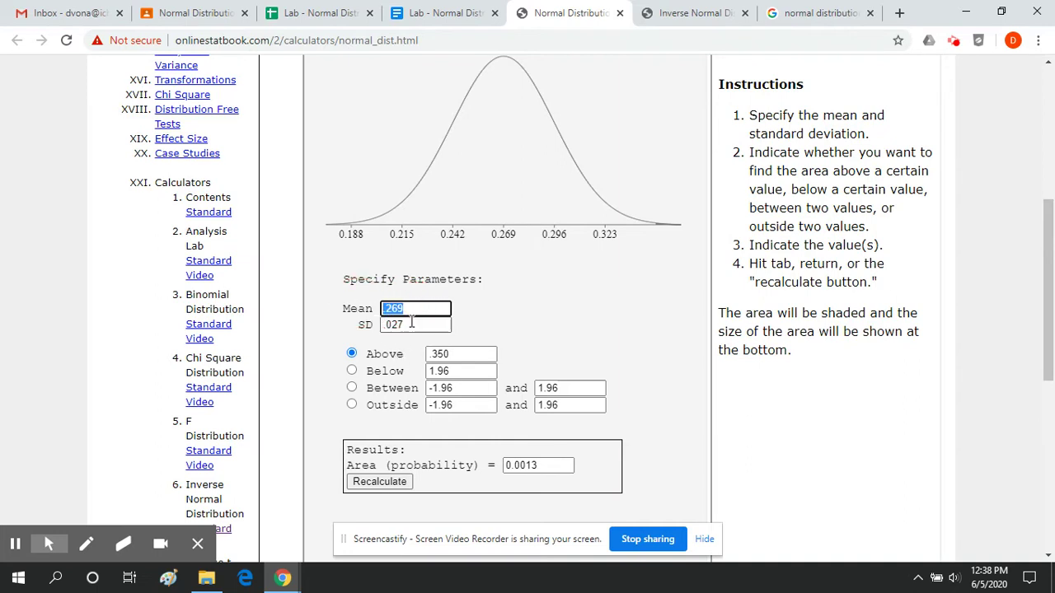
{"action": "left_click_drag", "start_coordinate": [412, 324], "coordinate": [353, 324]}
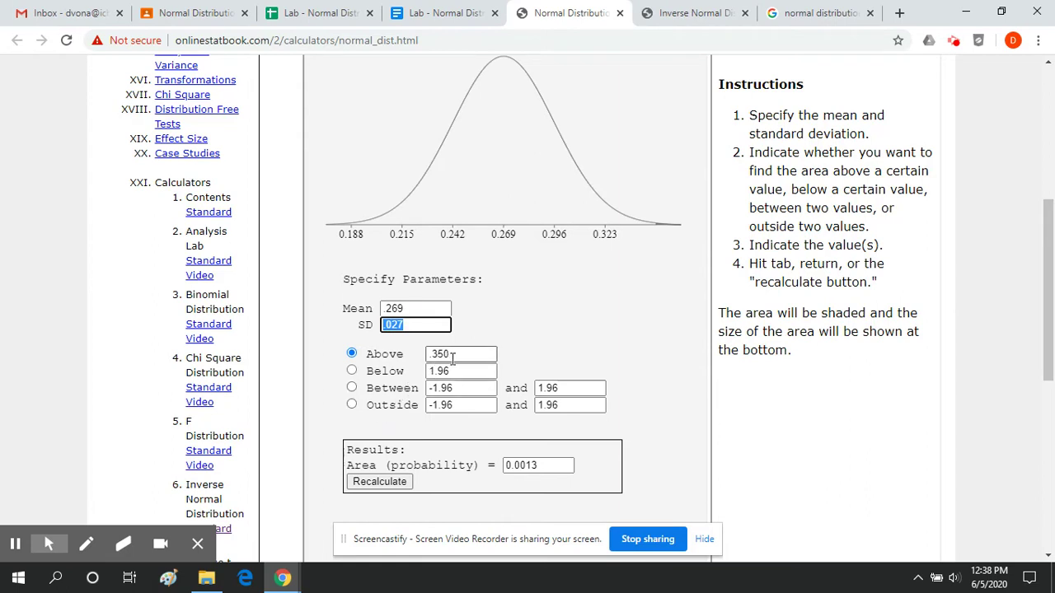
{"action": "left_click", "coordinate": [417, 357]}
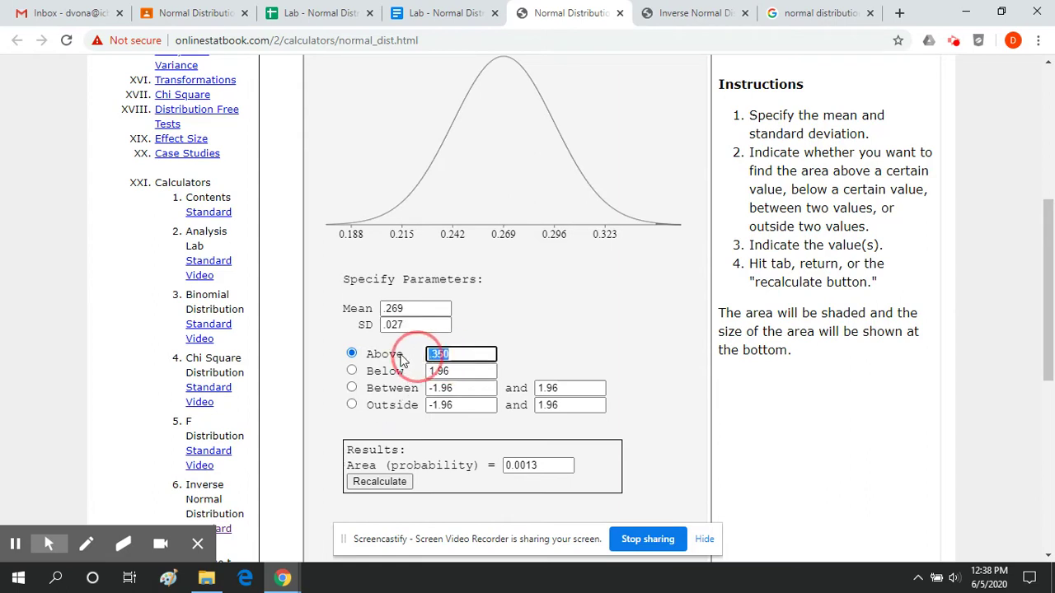
{"action": "double_click", "coordinate": [398, 310]}
Change the Above cutoff to .300 and recalculate, getting an area of 0.1255.
{"action": "key", "text": "Tab"}
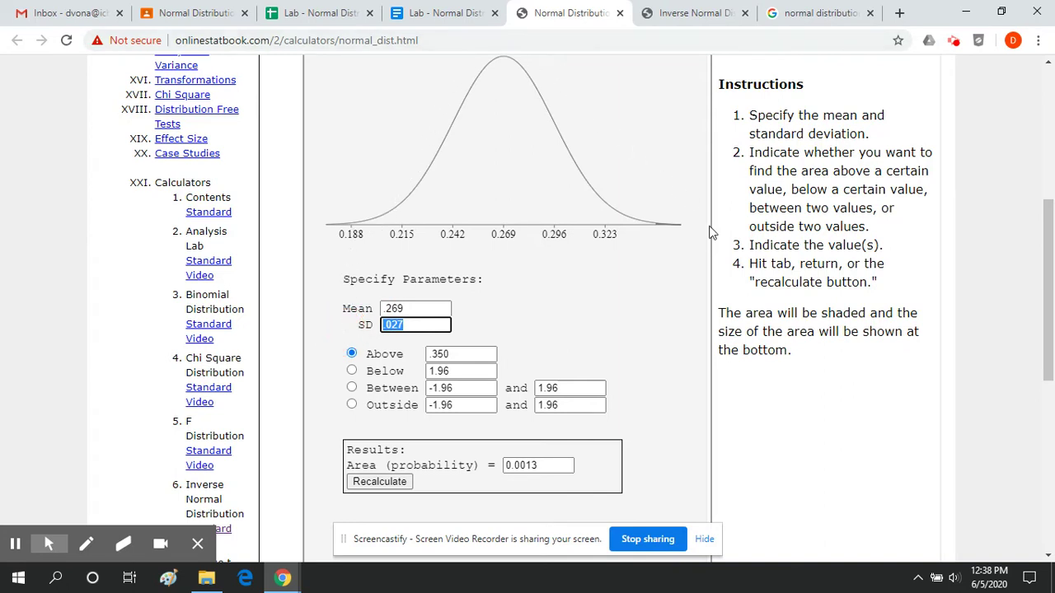
{"action": "key", "text": "Tab"}
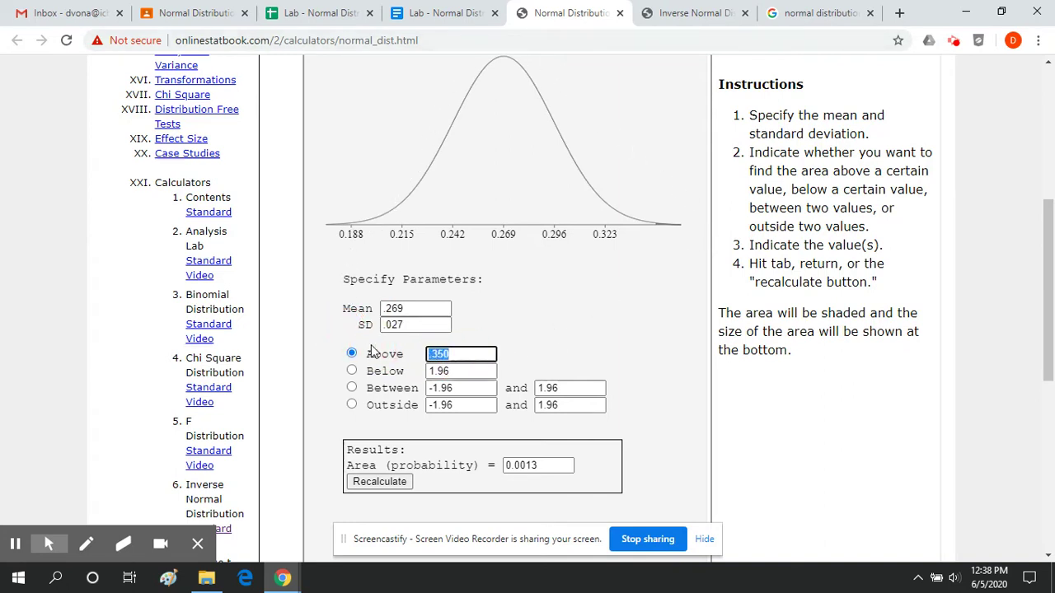
{"action": "key", "text": "BackSpace"}
{"action": "type", "text": ".300"}
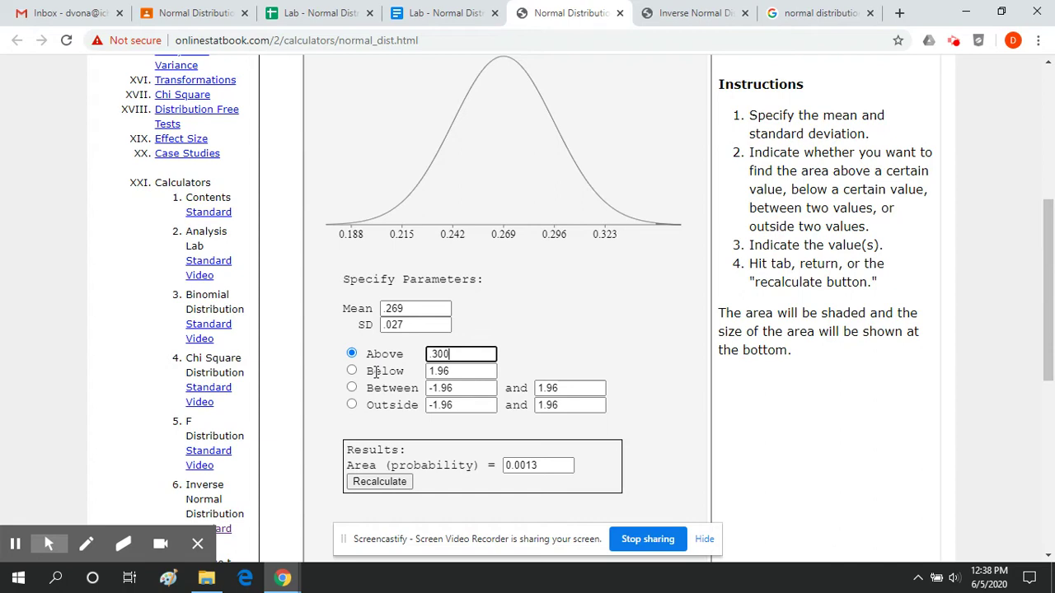
{"action": "left_click", "coordinate": [379, 482]}
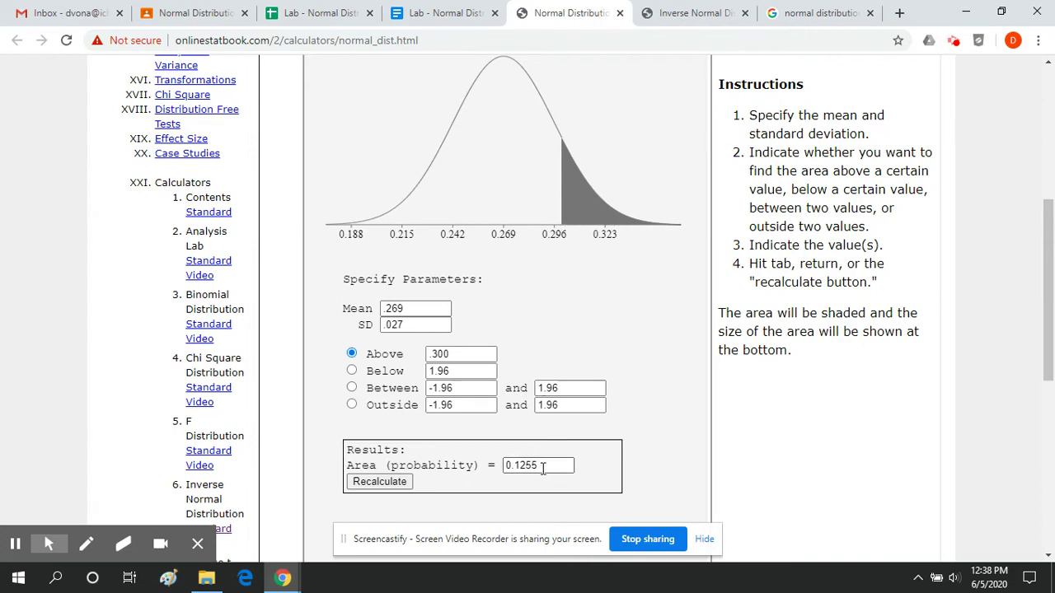
{"action": "left_click_drag", "start_coordinate": [542, 468], "coordinate": [507, 468]}
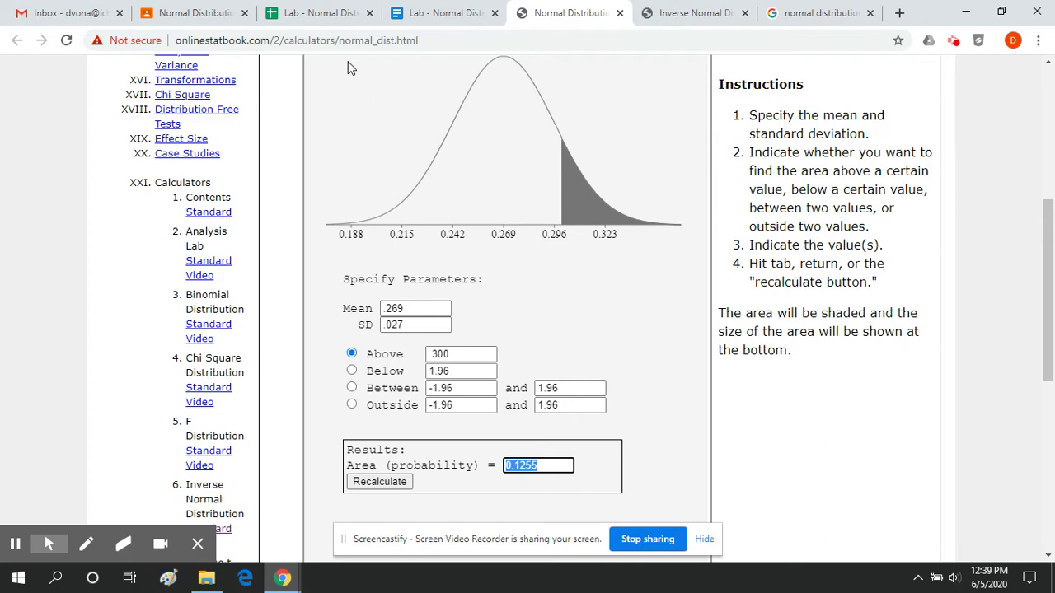
{"action": "left_click", "coordinate": [324, 6]}
Enter =COUNTIF(P2:P174,">=.300") in P179, counting 21 players batting .300 or better.
{"action": "scroll", "coordinate": [582, 341], "scroll_direction": "down", "scroll_amount": 3}
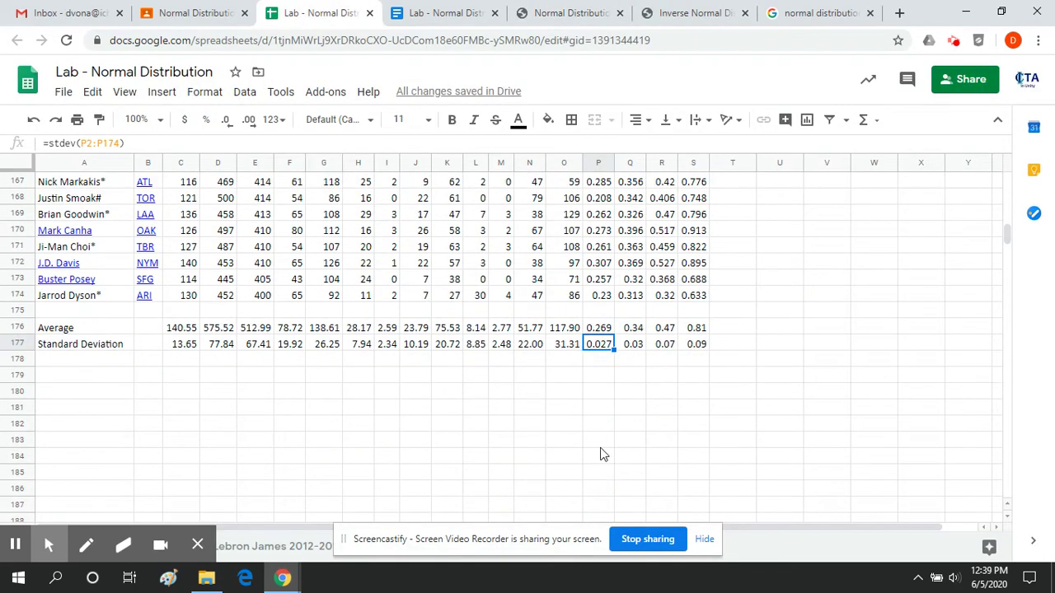
{"action": "left_click", "coordinate": [598, 378]}
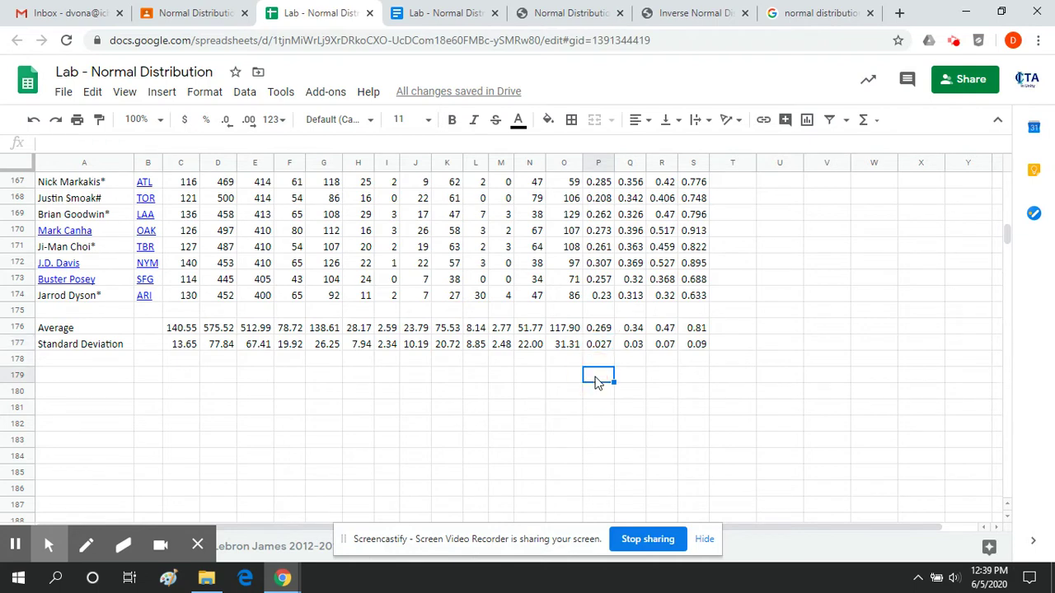
{"action": "type", "text": "=con"}
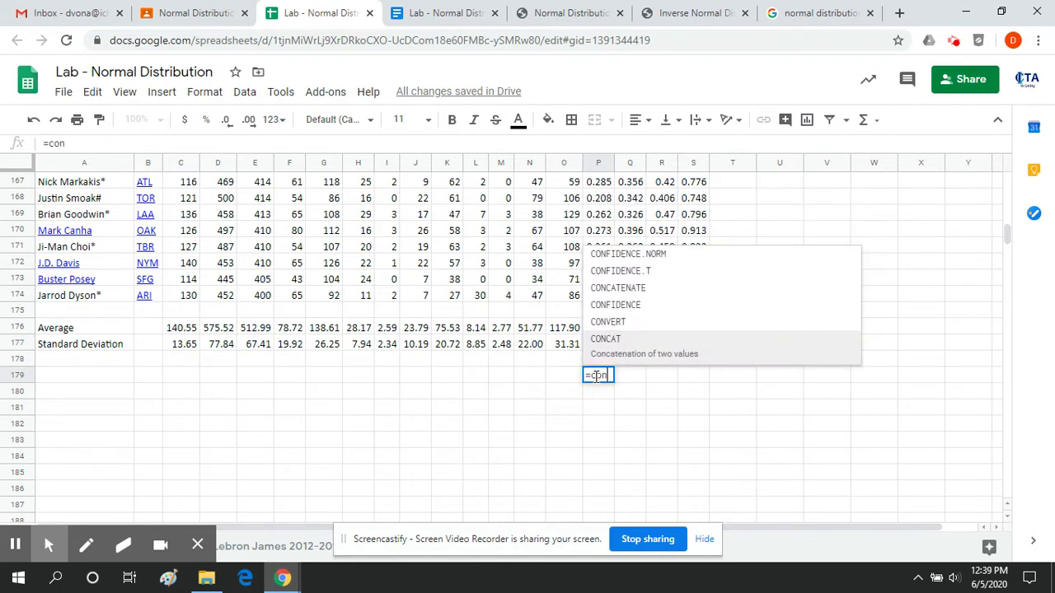
{"action": "key", "text": "BackSpace"}
{"action": "type", "text": "untif("}
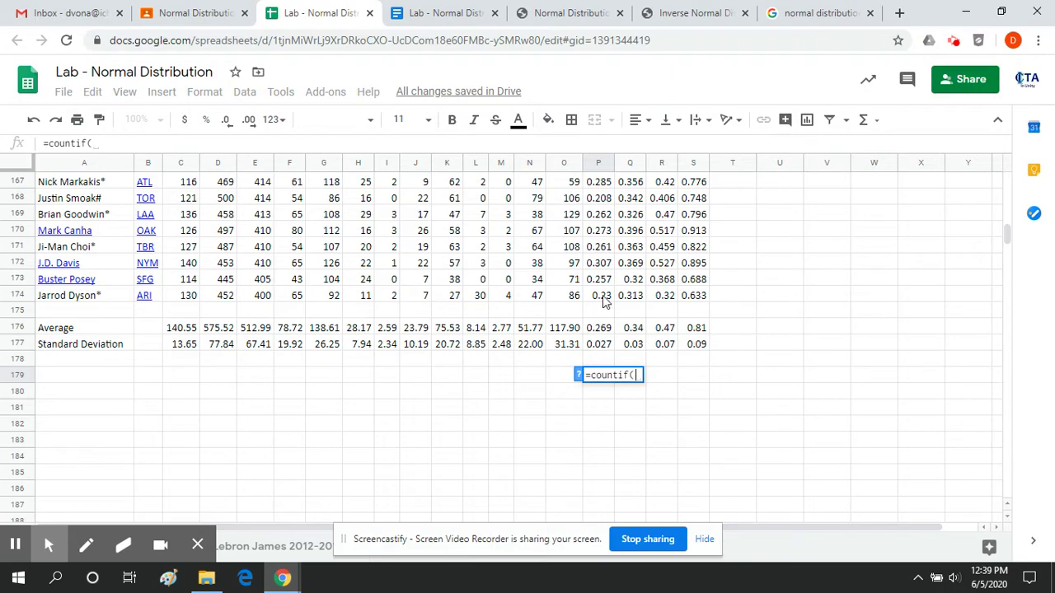
{"action": "left_click_drag", "start_coordinate": [602, 300], "coordinate": [602, 200]}
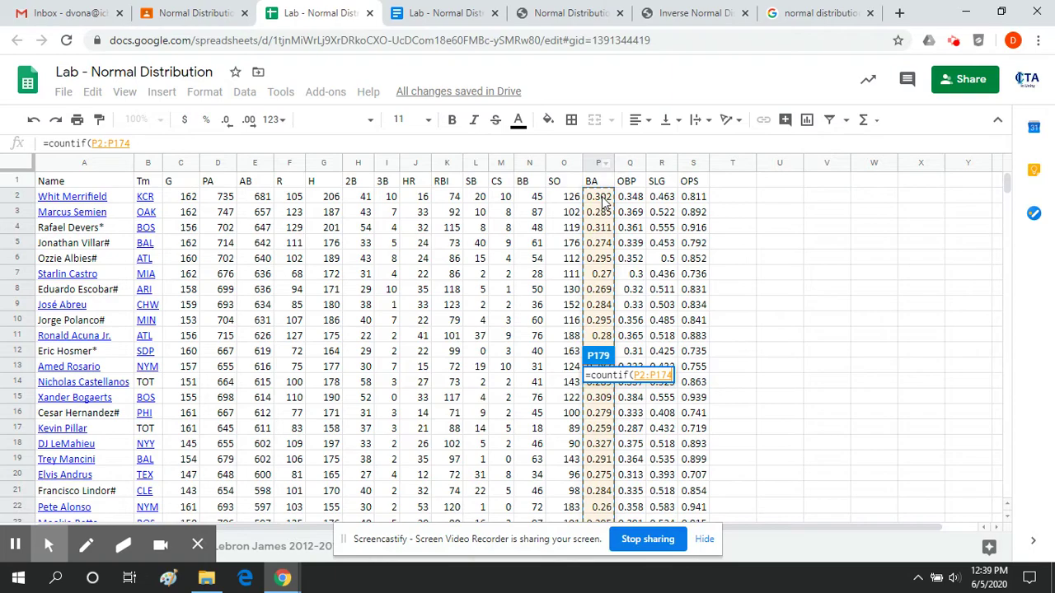
{"action": "scroll", "coordinate": [604, 200], "scroll_direction": "down", "scroll_amount": 20}
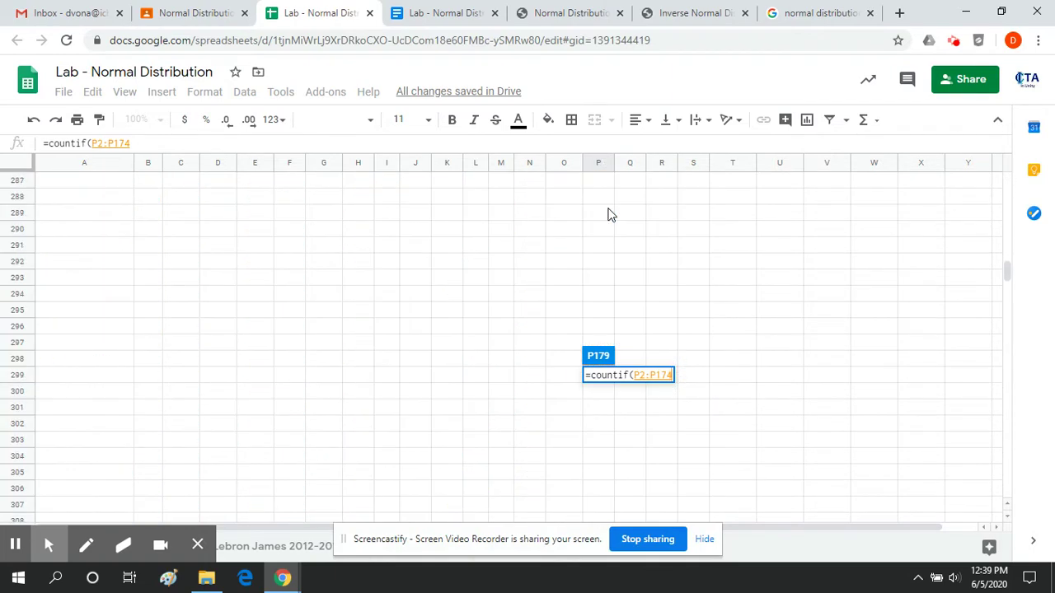
{"action": "type", "text": ",\">"}
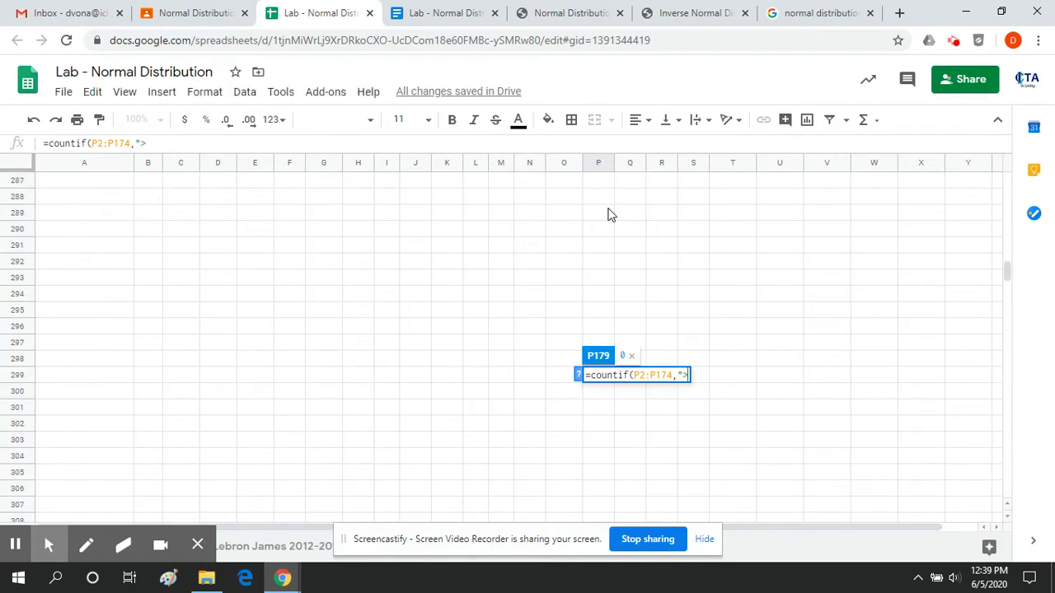
{"action": "type", "text": "=.300\""}
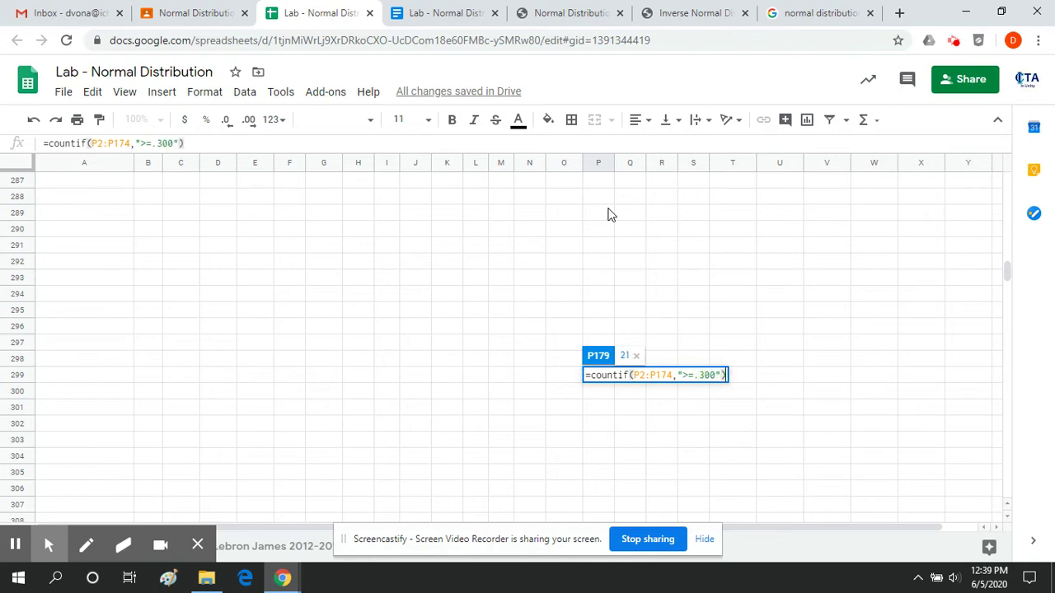
{"action": "key", "text": "Return"}
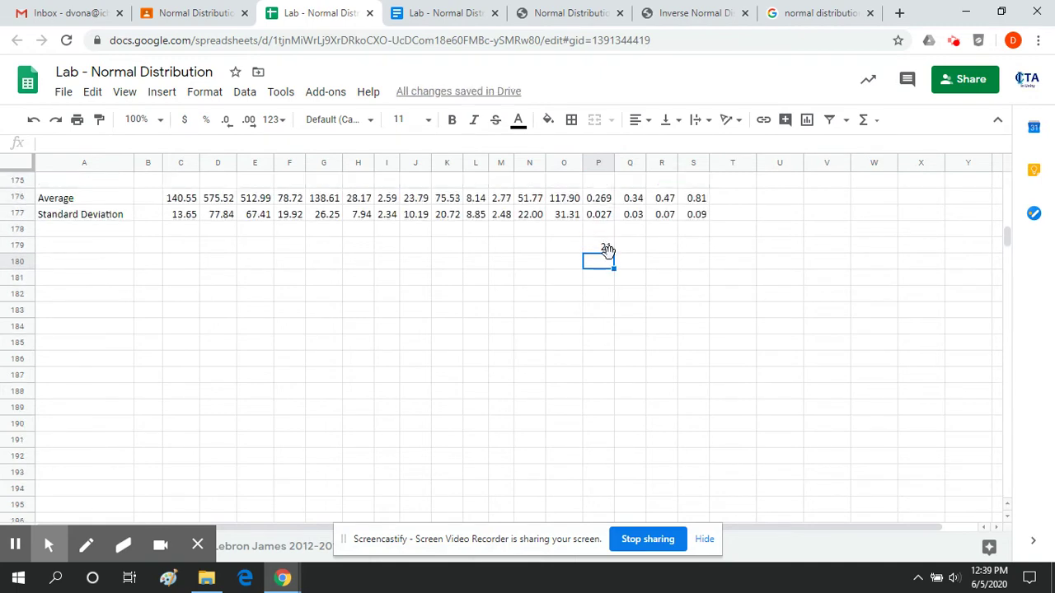
{"action": "scroll", "coordinate": [610, 319], "scroll_direction": "up", "scroll_amount": 2}
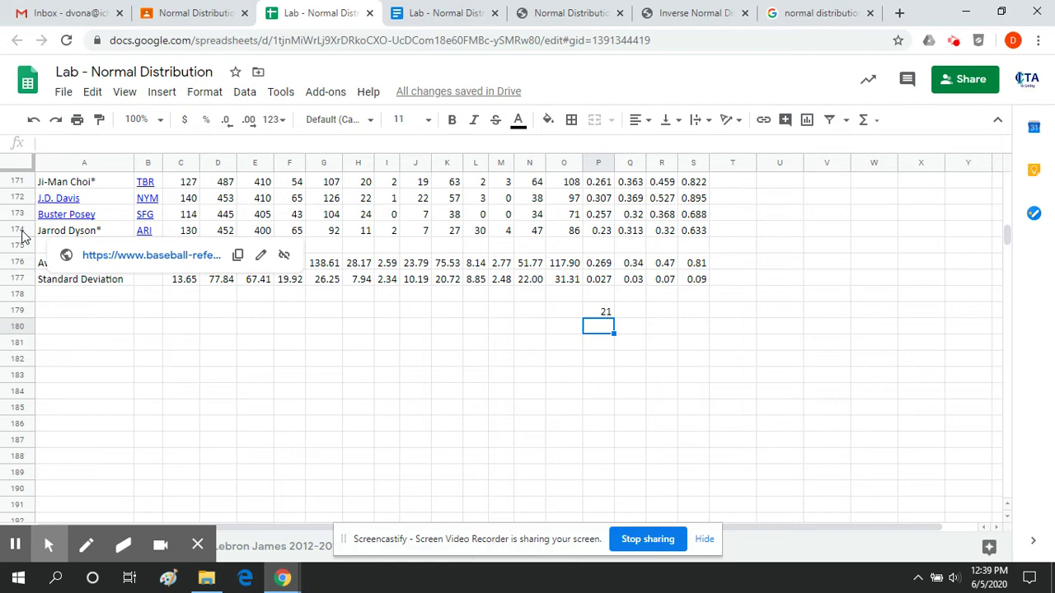
Enter =P179/173 in P180 for a 0.121387 share, then widen column P.
{"action": "type", "text": "="}
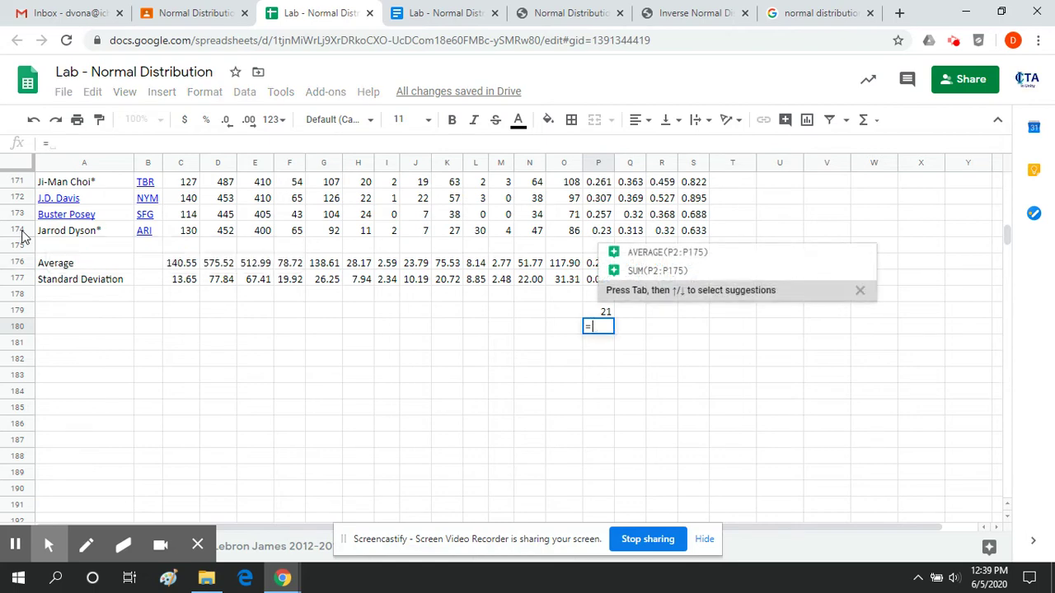
{"action": "left_click", "coordinate": [588, 310]}
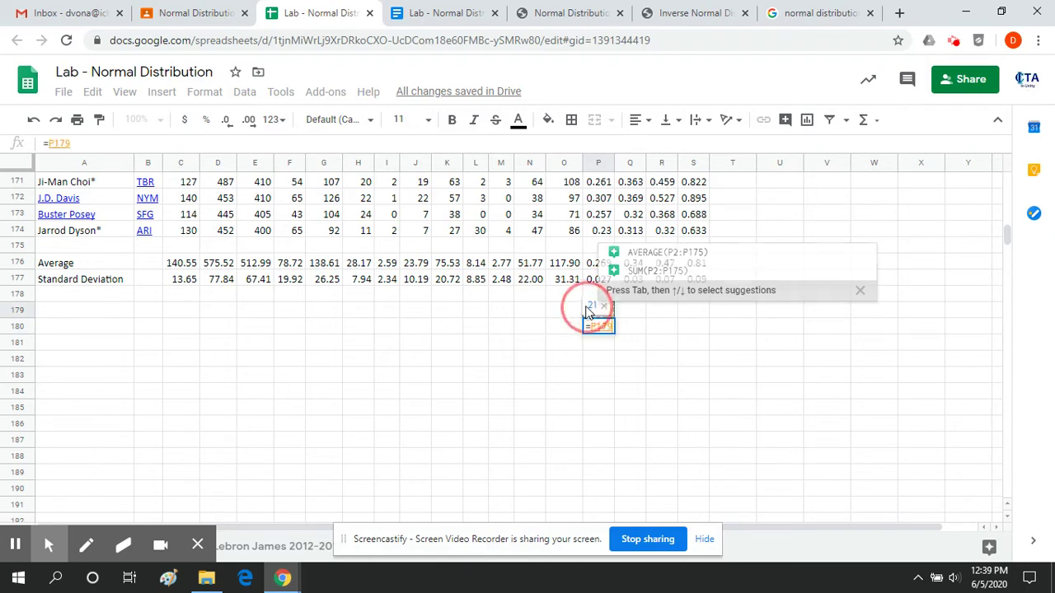
{"action": "type", "text": "/"}
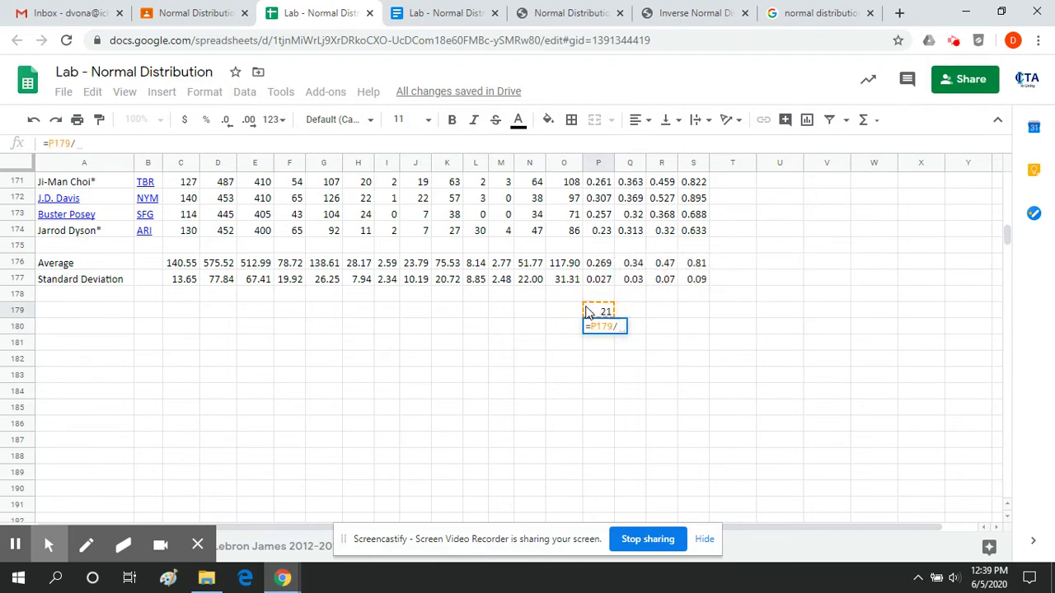
{"action": "type", "text": "1734"}
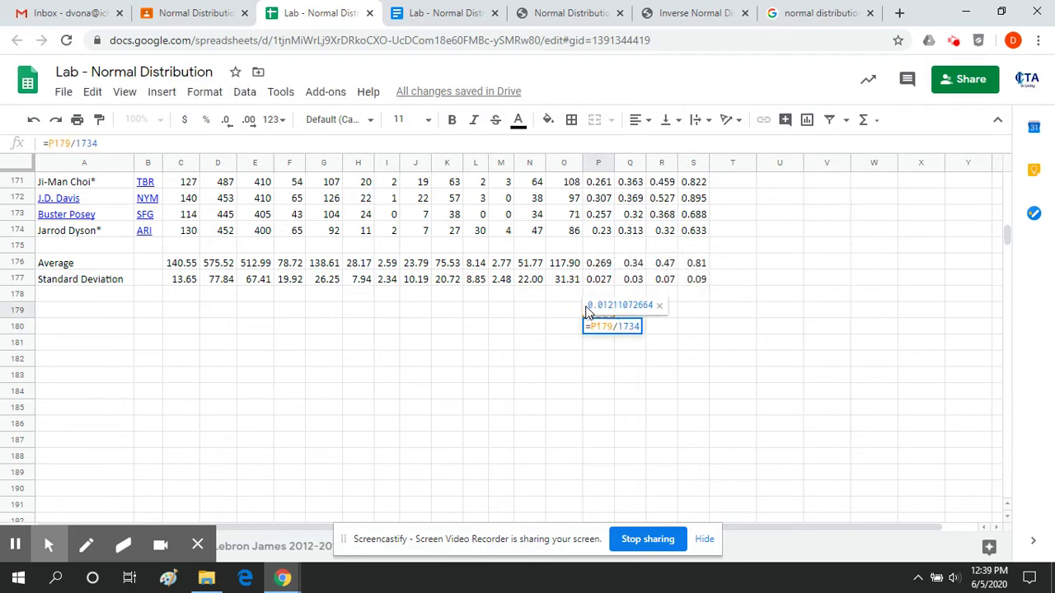
{"action": "key", "text": "Return"}
{"action": "key", "text": "Up"}
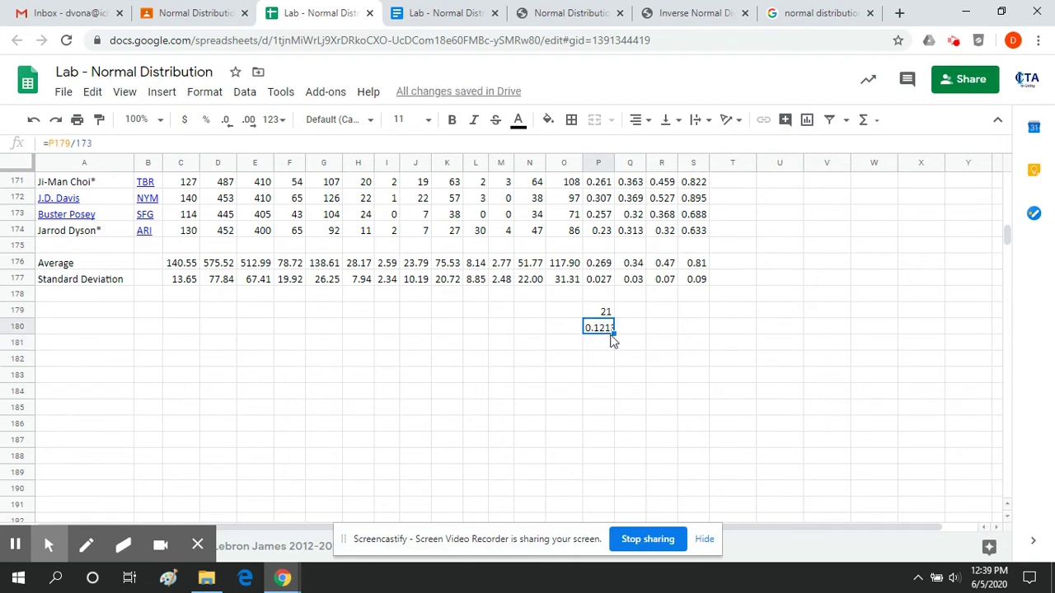
{"action": "left_click_drag", "start_coordinate": [614, 158], "coordinate": [627, 158]}
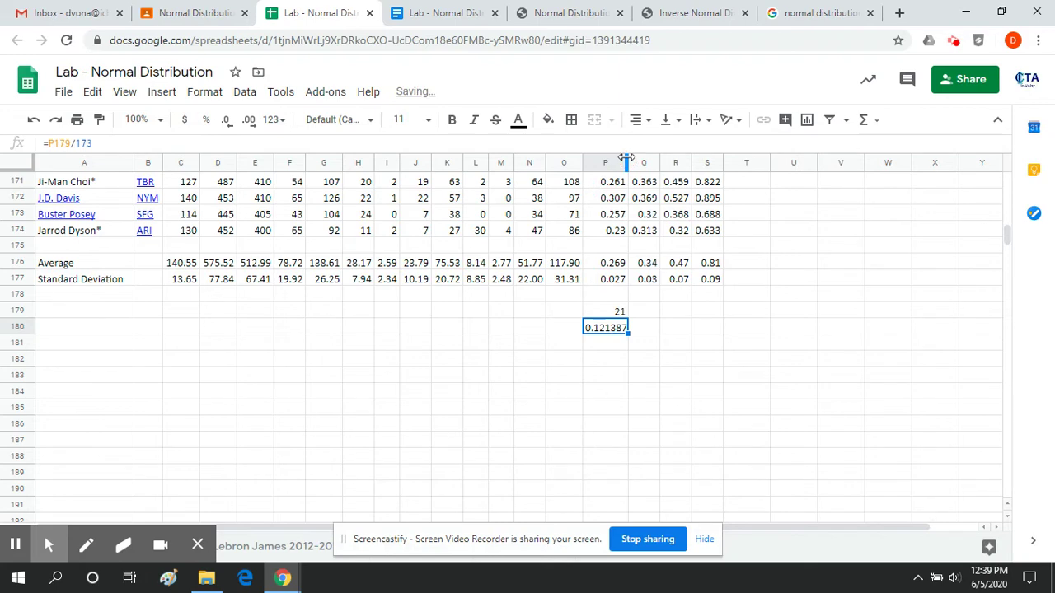
In the normal calculator, set Above to .35 and recalculate, giving an area of 0.0013.
{"action": "left_click", "coordinate": [552, 10]}
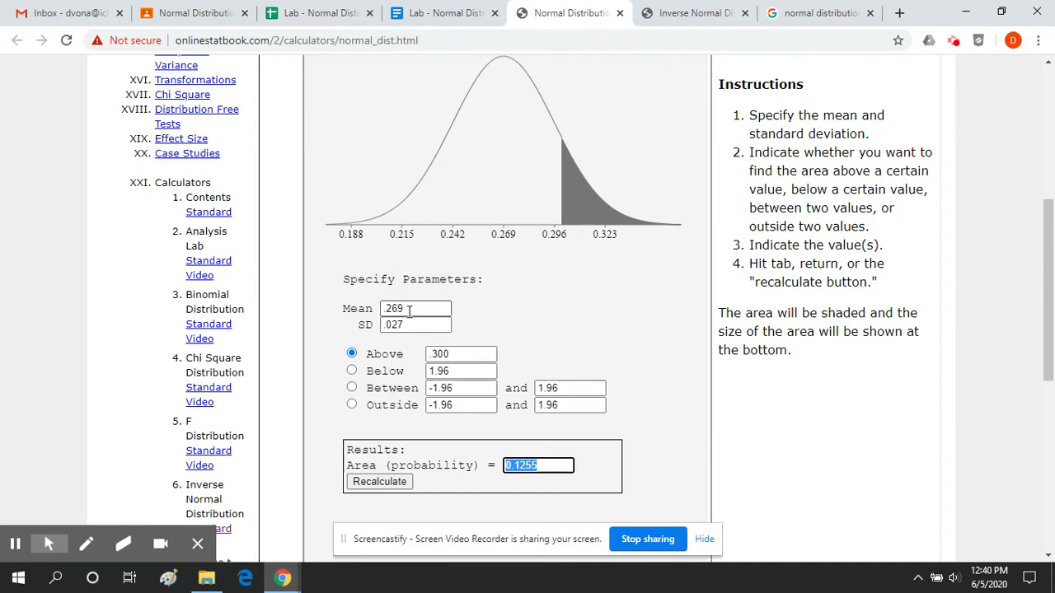
{"action": "left_click_drag", "start_coordinate": [408, 310], "coordinate": [354, 330]}
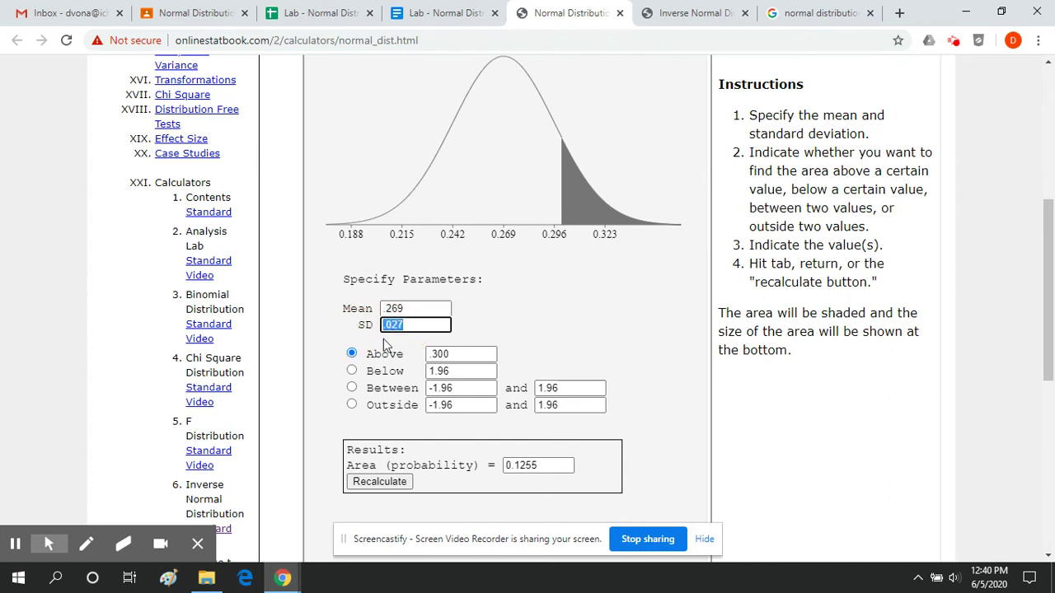
{"action": "left_click_drag", "start_coordinate": [430, 354], "coordinate": [471, 356]}
{"action": "key", "text": "BackSpace"}
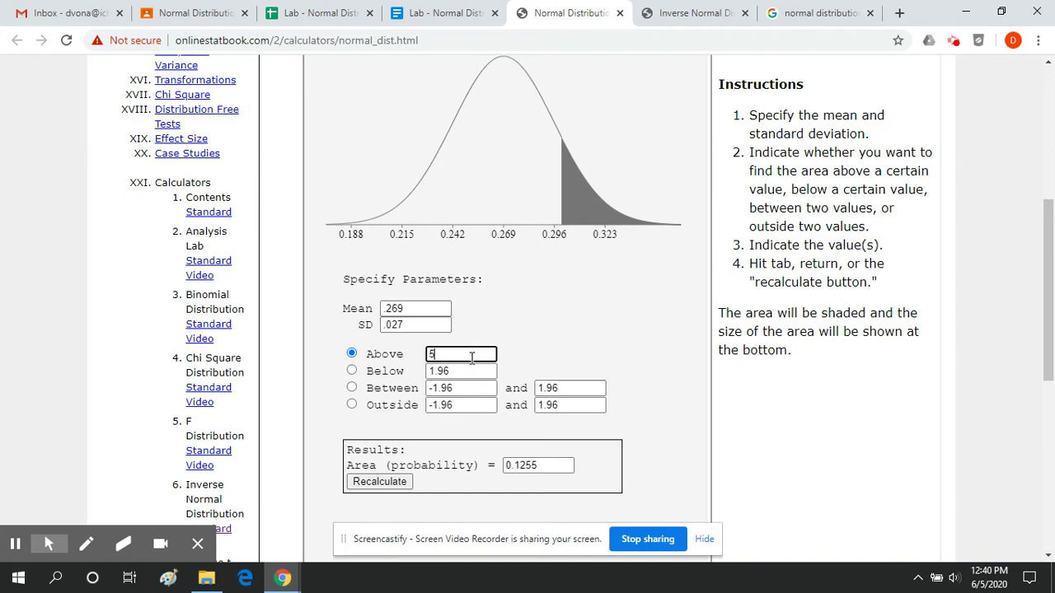
{"action": "type", "text": ".35"}
{"action": "left_click", "coordinate": [393, 486]}
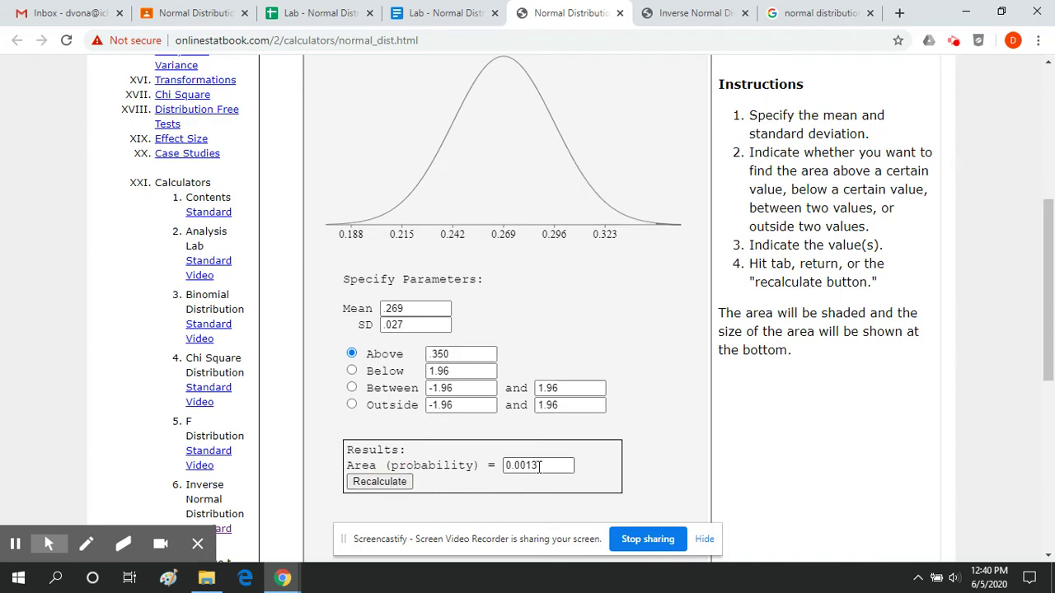
{"action": "left_click_drag", "start_coordinate": [539, 466], "coordinate": [504, 467]}
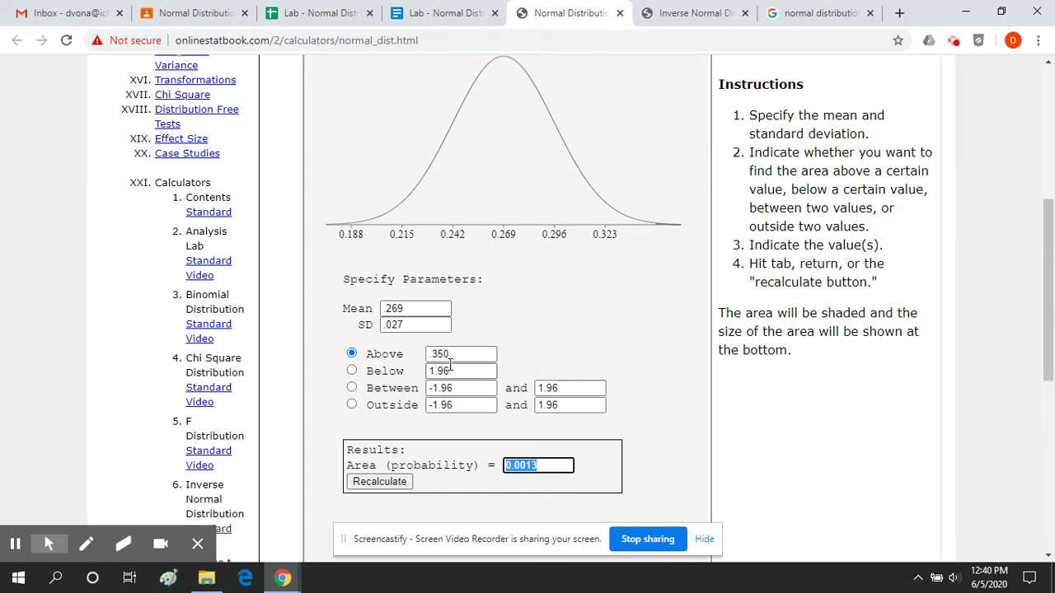
Change Above to .400 and recalculate for an area of 0, reviewing mean and SD.
{"action": "left_click_drag", "start_coordinate": [430, 355], "coordinate": [516, 344]}
{"action": "type", "text": ".400"}
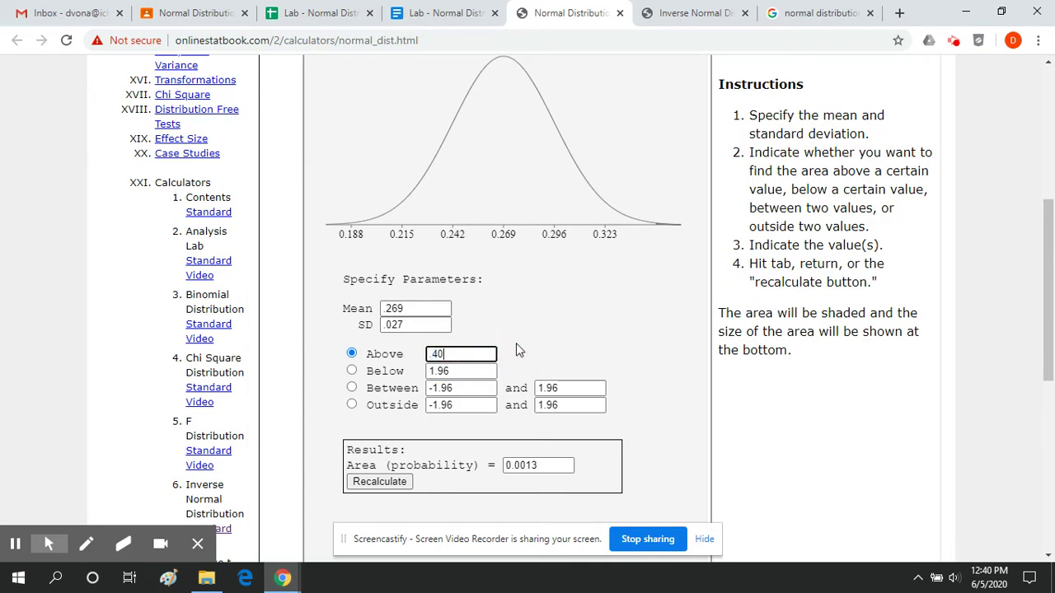
{"action": "left_click", "coordinate": [381, 483]}
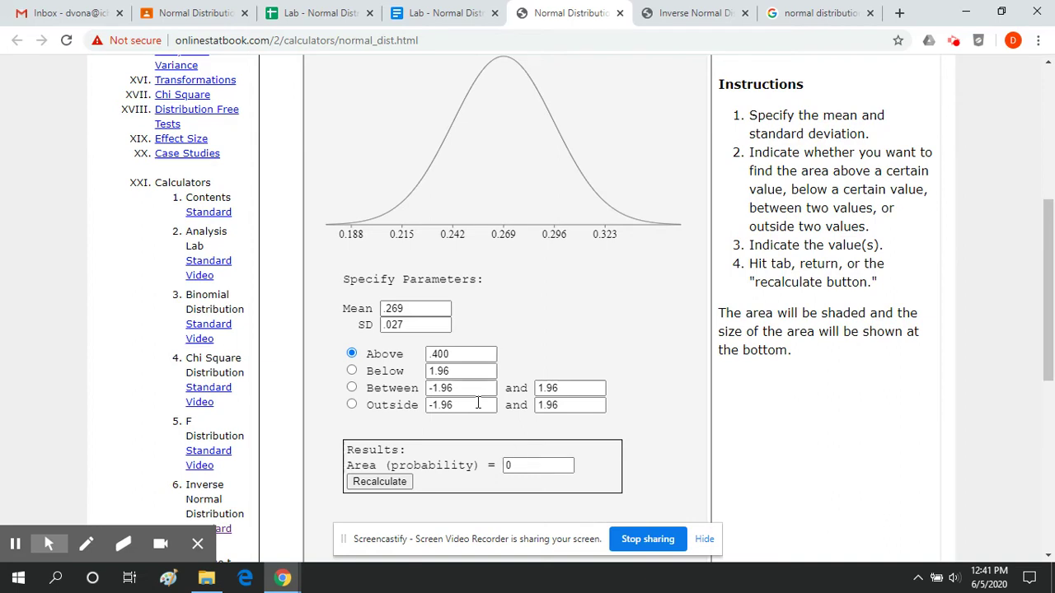
{"action": "double_click", "coordinate": [403, 310]}
{"action": "left_click", "coordinate": [405, 325]}
{"action": "double_click", "coordinate": [402, 324]}
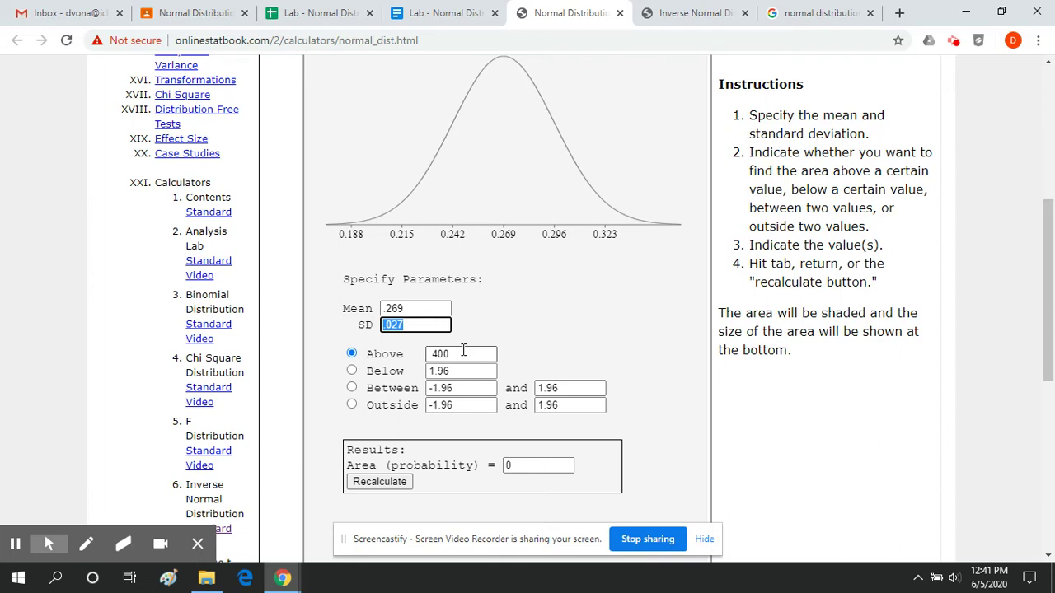
{"action": "left_click", "coordinate": [354, 18]}
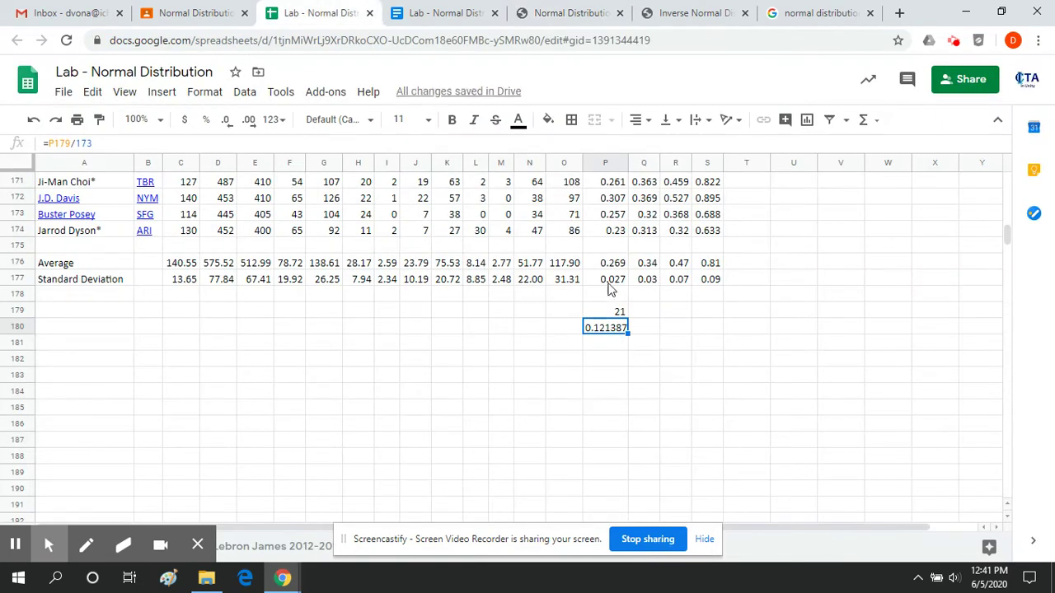
{"action": "left_click_drag", "start_coordinate": [613, 267], "coordinate": [616, 283]}
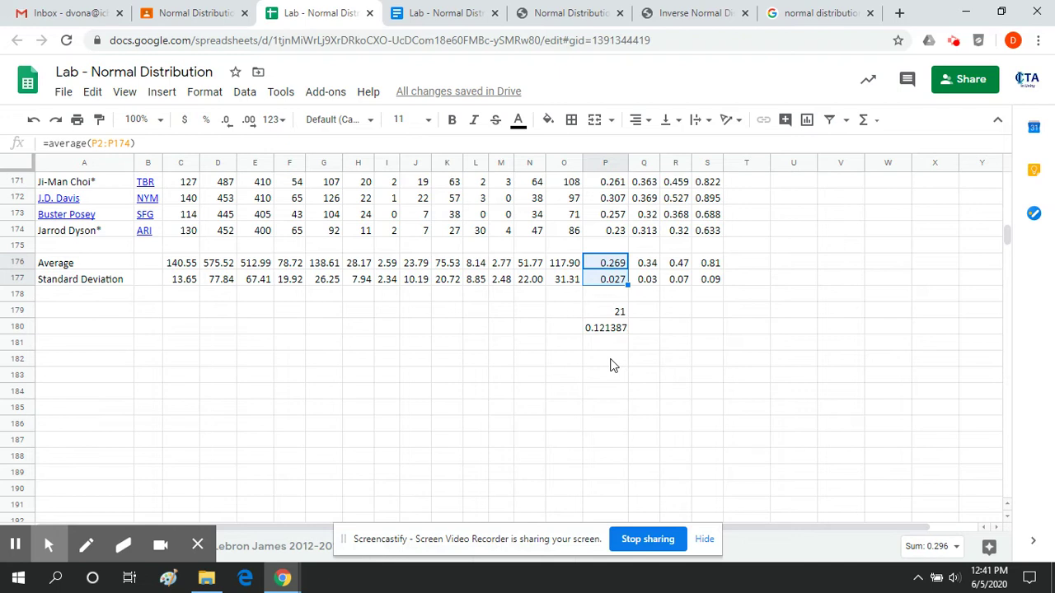
{"action": "left_click", "coordinate": [460, 20]}
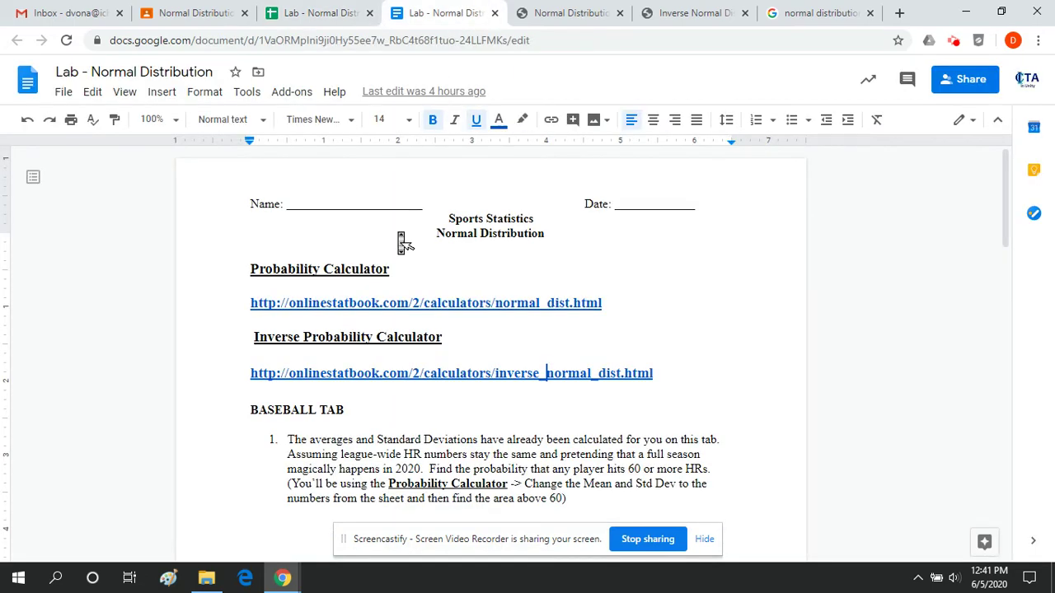
{"action": "scroll", "coordinate": [436, 345], "scroll_direction": "down", "scroll_amount": 4}
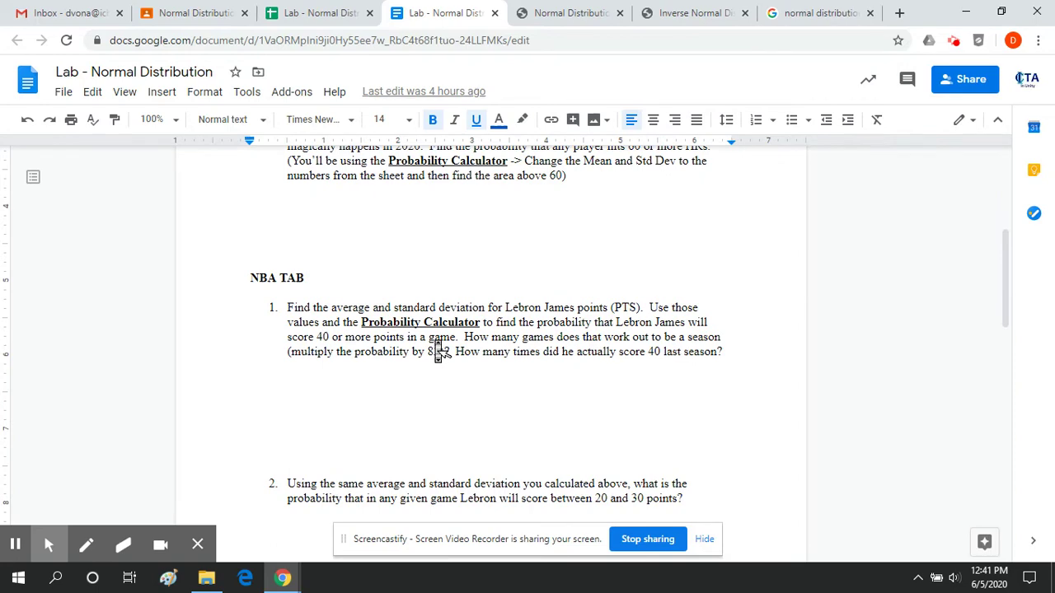
{"action": "scroll", "coordinate": [438, 346], "scroll_direction": "down", "scroll_amount": 2}
{"action": "scroll", "coordinate": [438, 349], "scroll_direction": "down", "scroll_amount": 5}
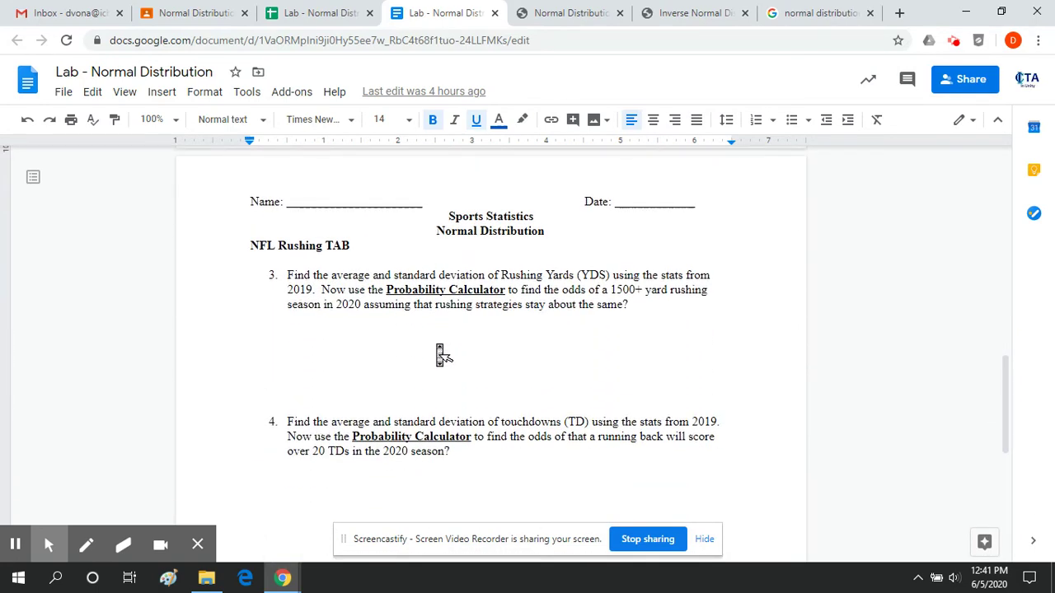
{"action": "scroll", "coordinate": [438, 353], "scroll_direction": "down", "scroll_amount": 1}
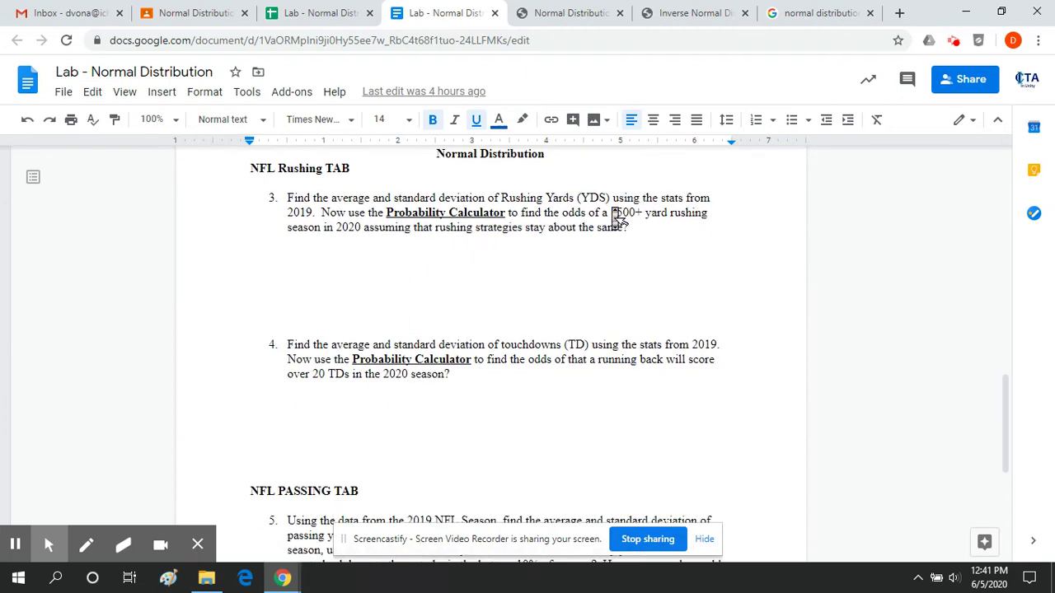
{"action": "left_click_drag", "start_coordinate": [612, 212], "coordinate": [648, 221]}
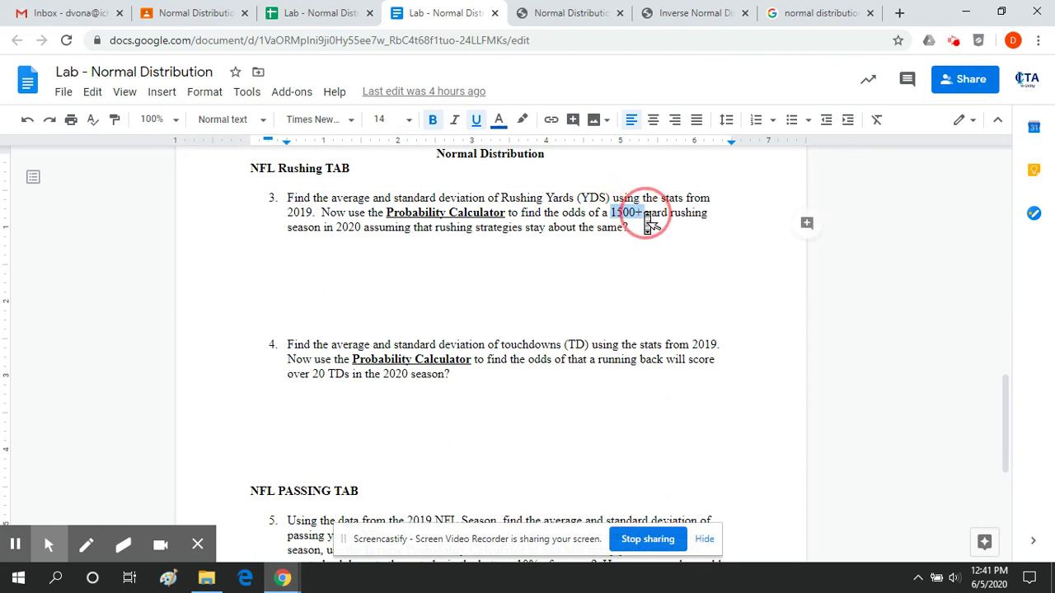
{"action": "left_click_drag", "start_coordinate": [648, 221], "coordinate": [649, 222]}
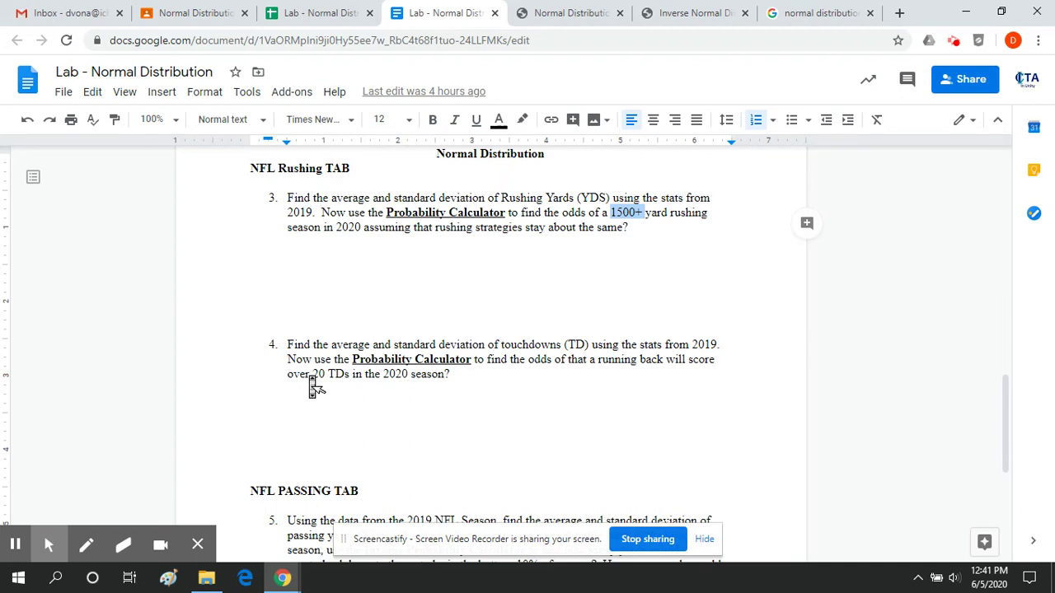
{"action": "left_click_drag", "start_coordinate": [313, 377], "coordinate": [358, 401]}
{"action": "scroll", "coordinate": [358, 401], "scroll_direction": "down", "scroll_amount": 3}
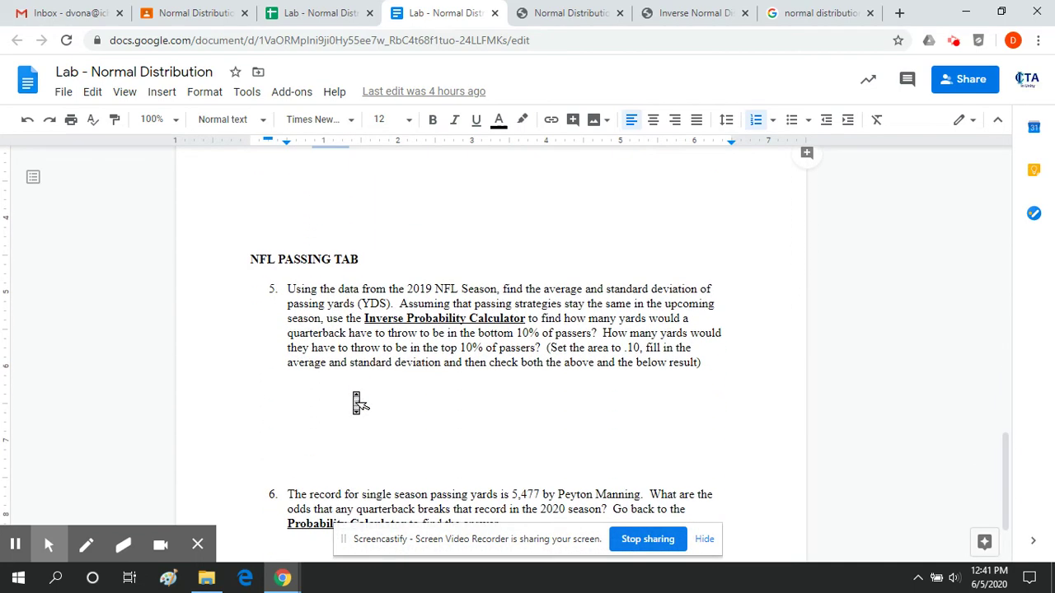
{"action": "scroll", "coordinate": [357, 404], "scroll_direction": "down", "scroll_amount": 2}
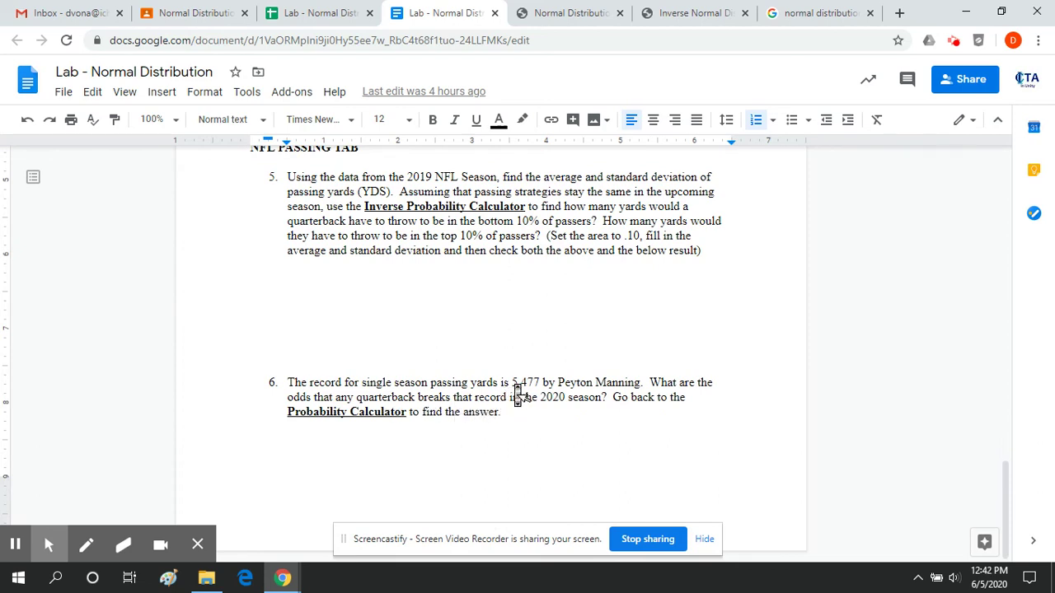
{"action": "left_click_drag", "start_coordinate": [512, 384], "coordinate": [541, 392]}
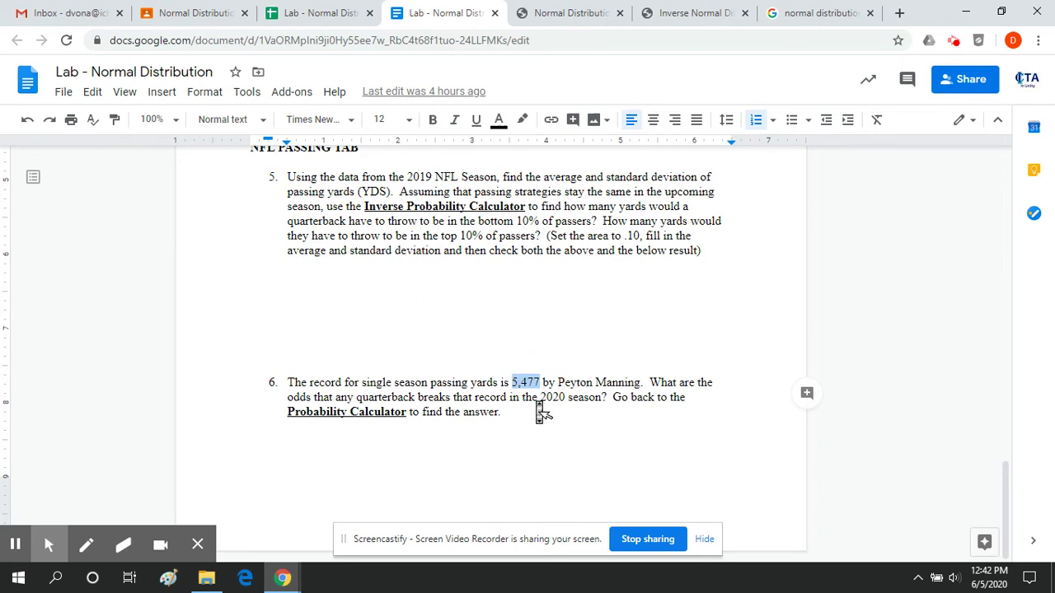
{"action": "left_click", "coordinate": [537, 386]}
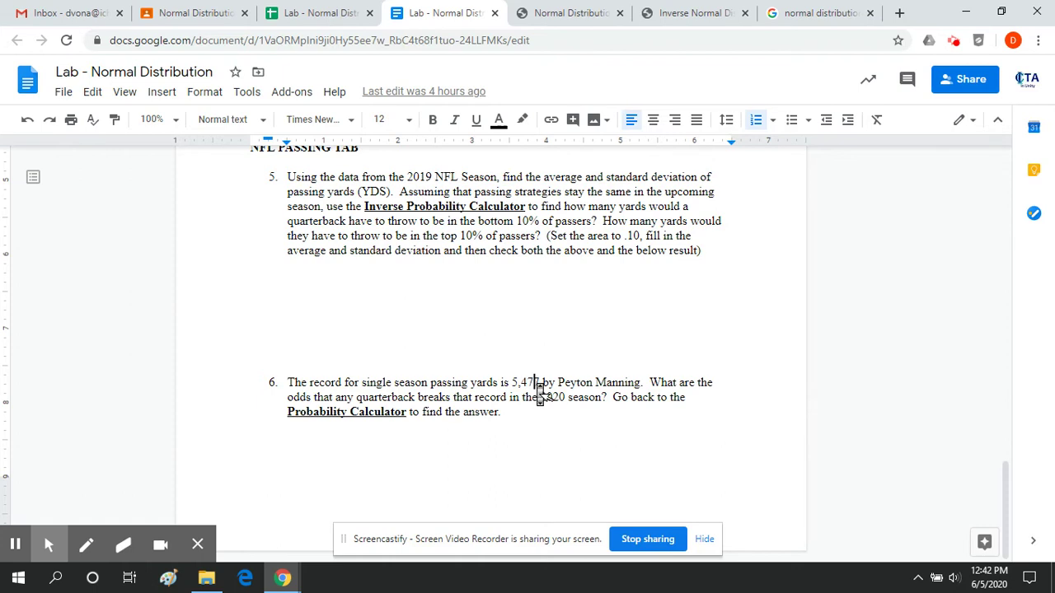
{"action": "left_click", "coordinate": [536, 387]}
{"action": "left_click_drag", "start_coordinate": [536, 397], "coordinate": [514, 400]}
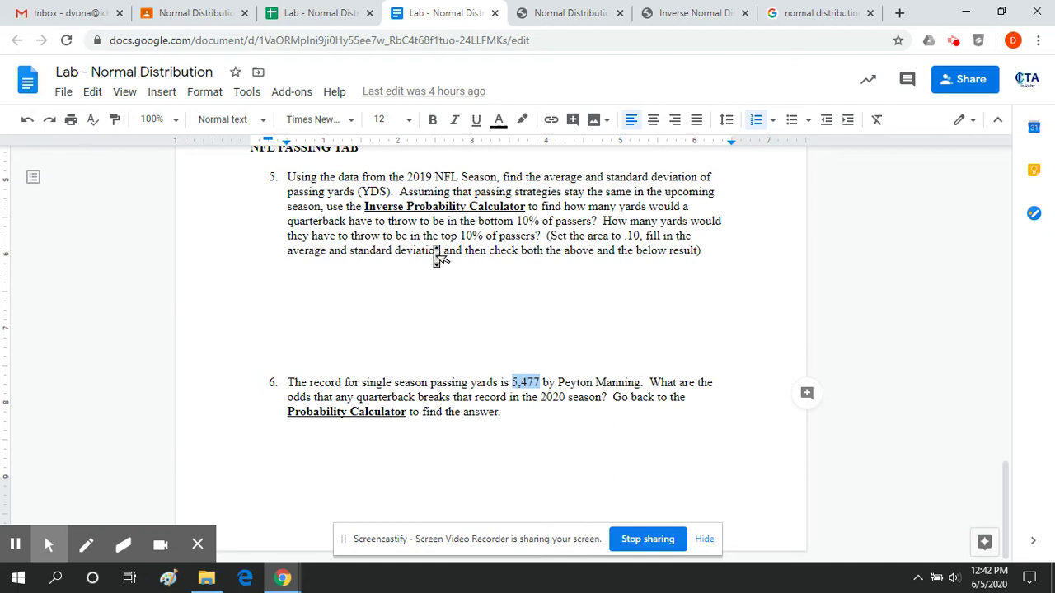
Select the computed results in P179:P181, then go back to the Normal Distribution calculator.
{"action": "left_click", "coordinate": [336, 19]}
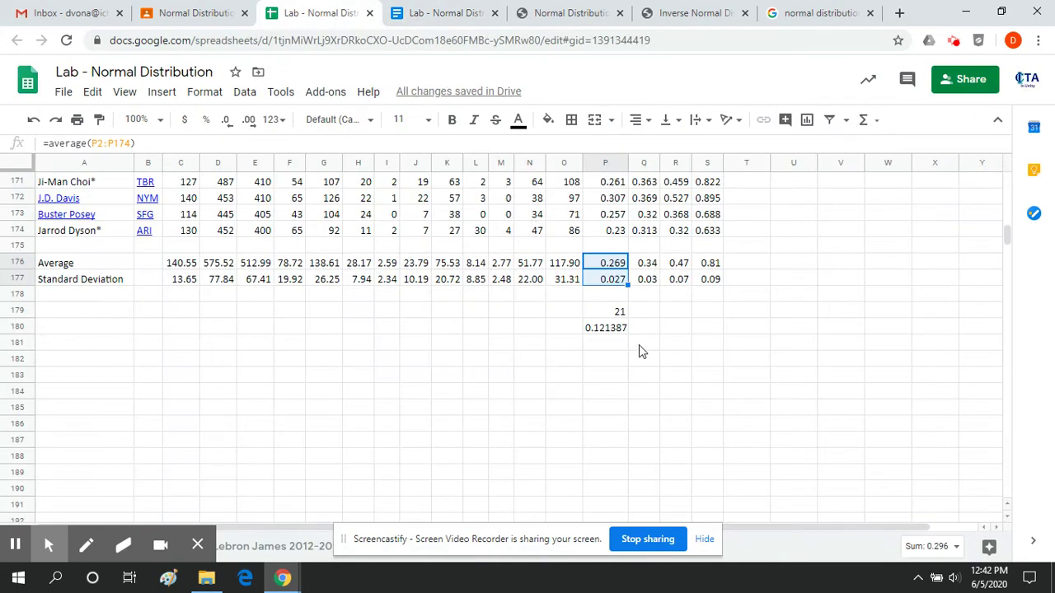
{"action": "left_click_drag", "start_coordinate": [608, 344], "coordinate": [614, 311]}
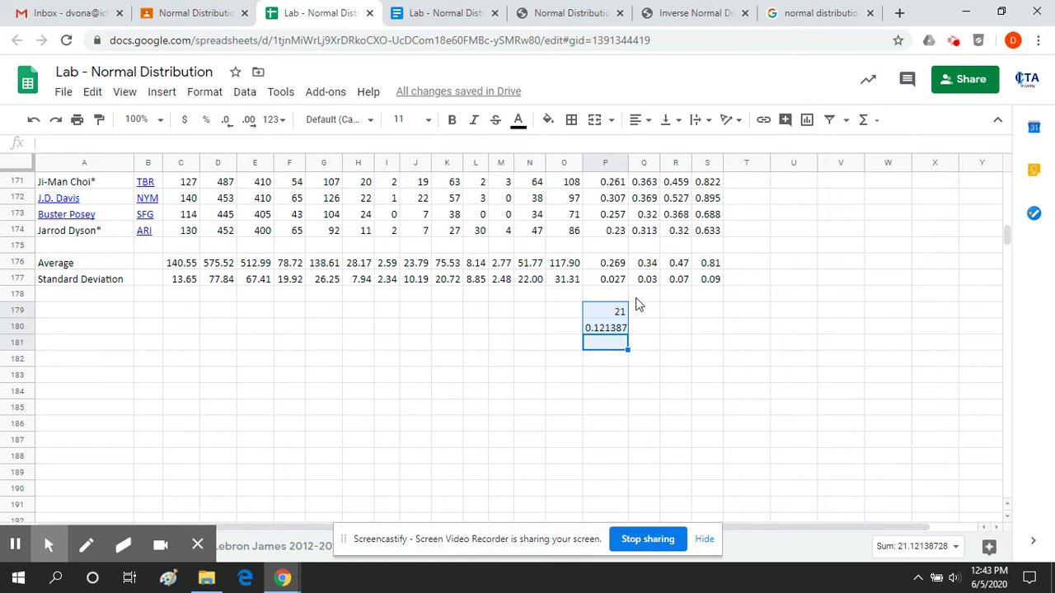
{"action": "left_click", "coordinate": [565, 13]}
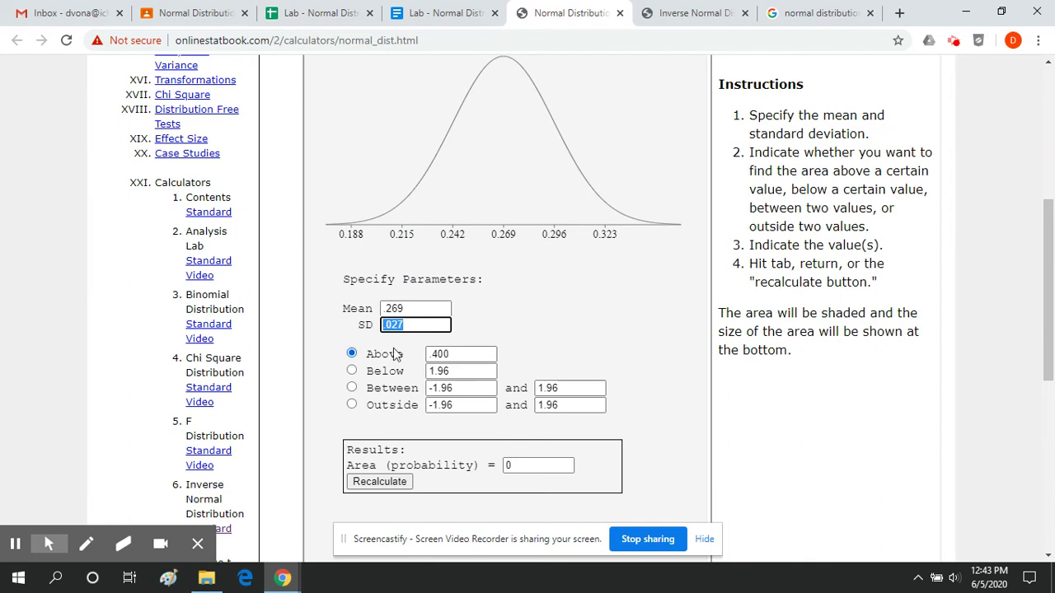
Review the mean .269, SD .027 and above .400 fields, then scroll down to Specify Parameters.
{"action": "left_click", "coordinate": [405, 309]}
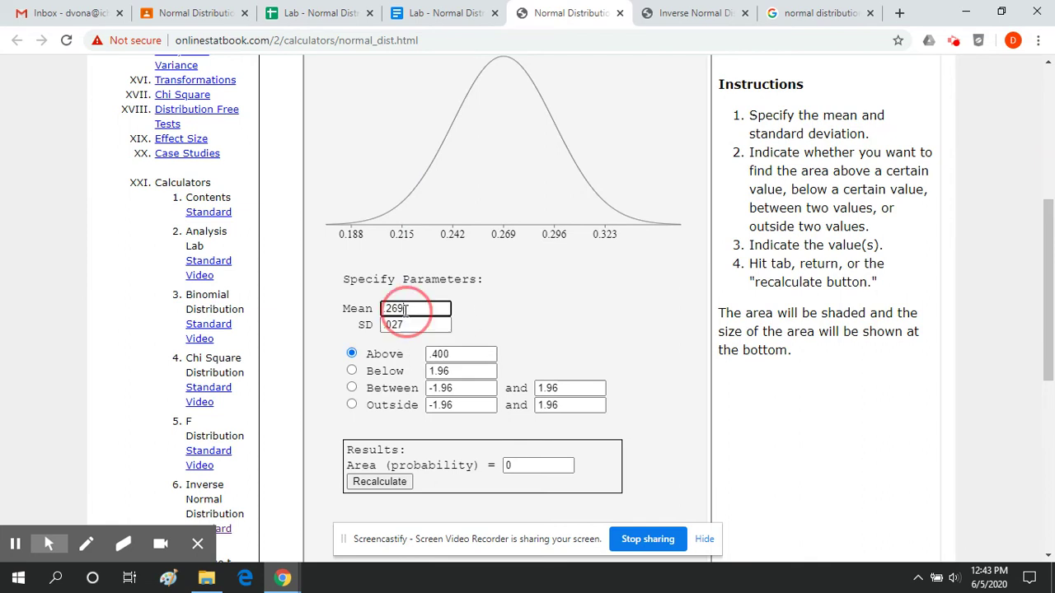
{"action": "left_click", "coordinate": [346, 316]}
{"action": "left_click", "coordinate": [335, 333]}
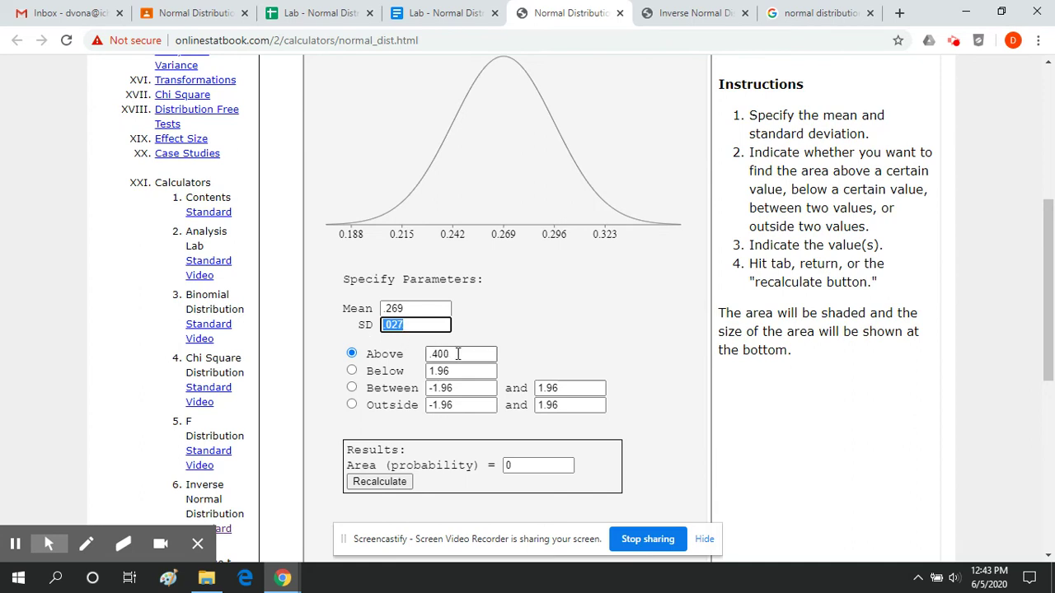
{"action": "left_click", "coordinate": [405, 356]}
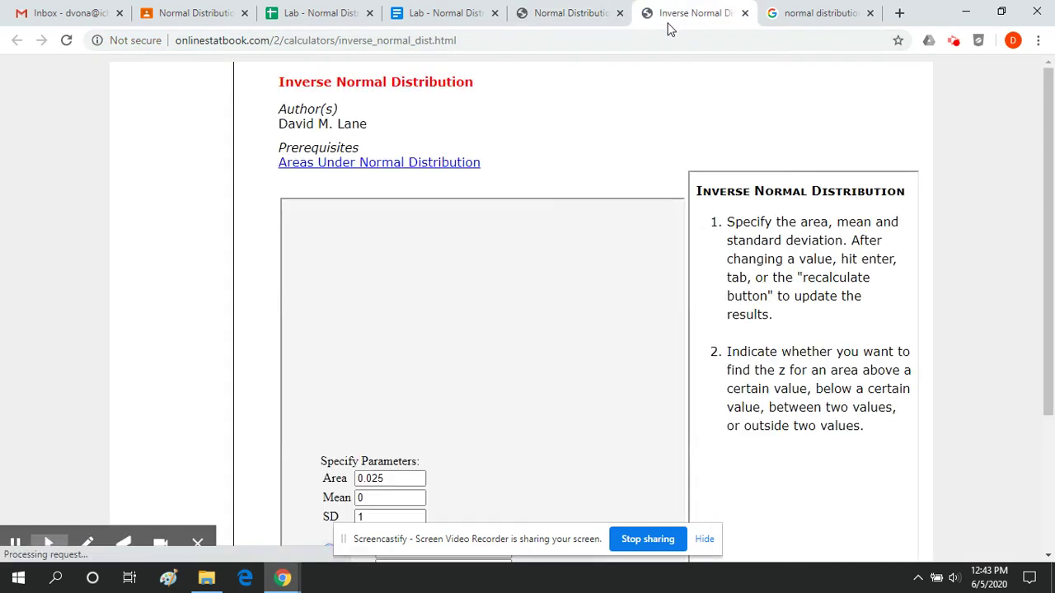
{"action": "scroll", "coordinate": [634, 125], "scroll_direction": "down", "scroll_amount": 3}
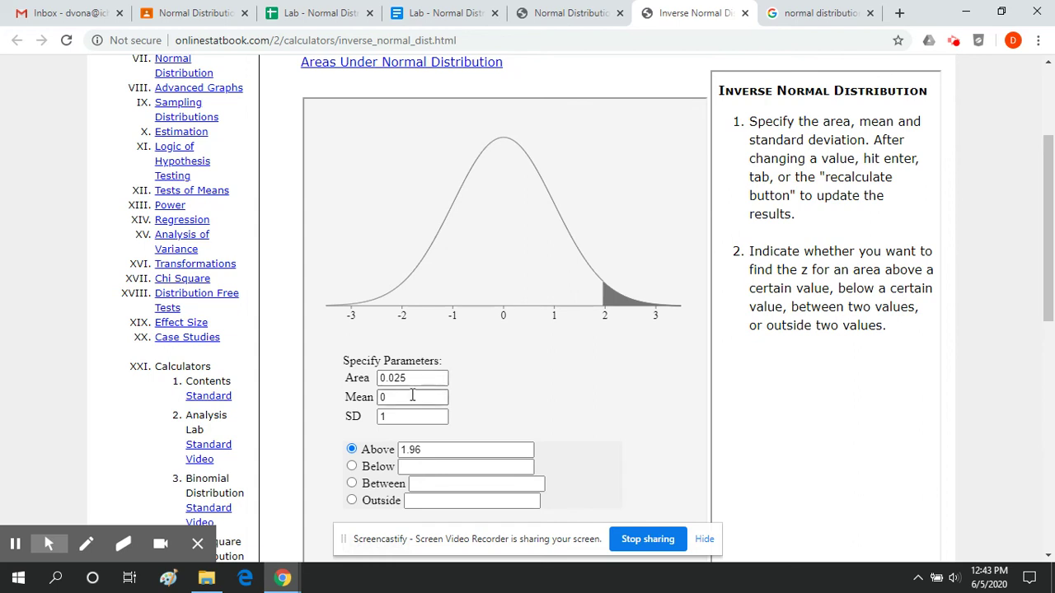
Replace the inverse calculator's default mean and set SD to .027, checking values against the spreadsheet.
{"action": "left_click", "coordinate": [358, 394]}
{"action": "key", "text": "BackSpace"}
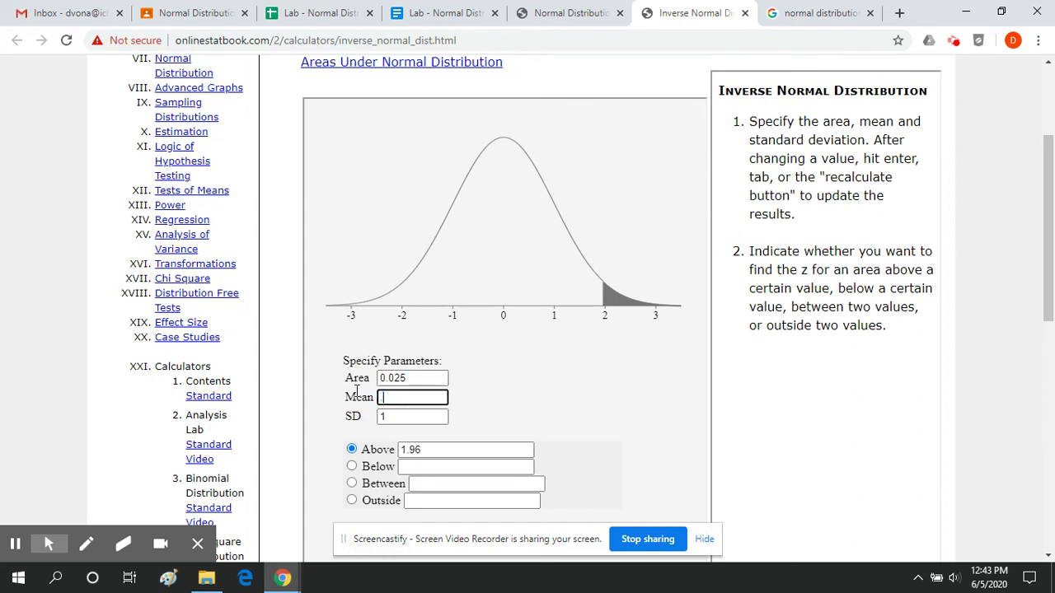
{"action": "type", "text": "268"}
{"action": "left_click", "coordinate": [330, 12]}
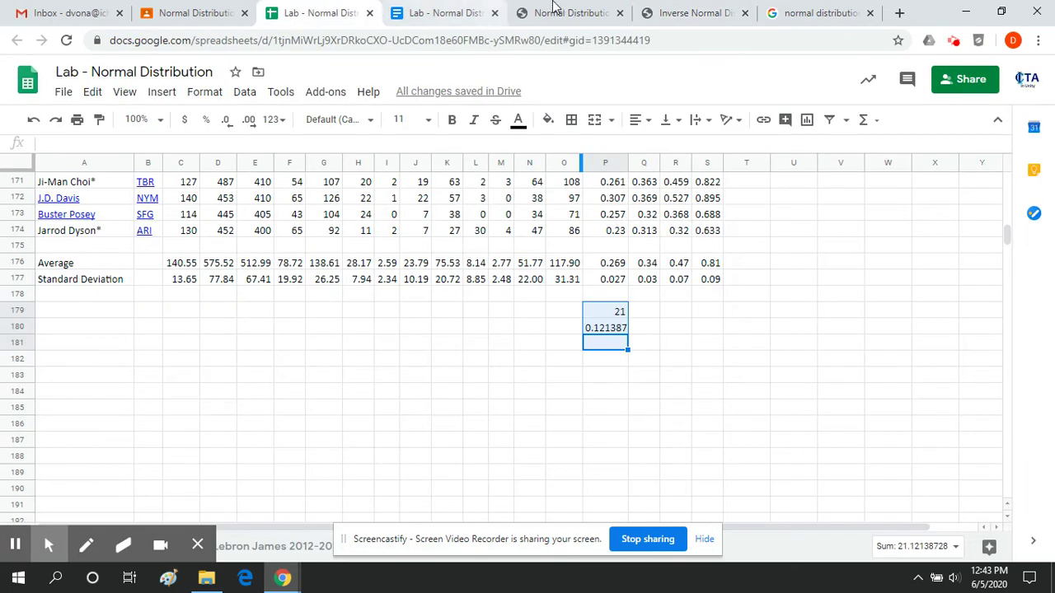
{"action": "left_click", "coordinate": [668, 15]}
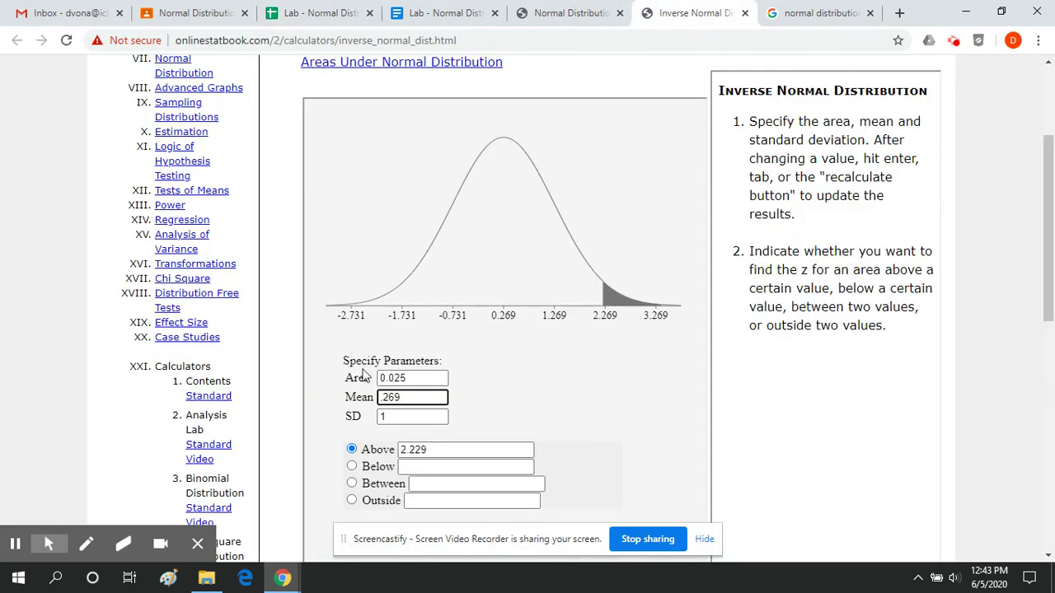
{"action": "left_click", "coordinate": [396, 417]}
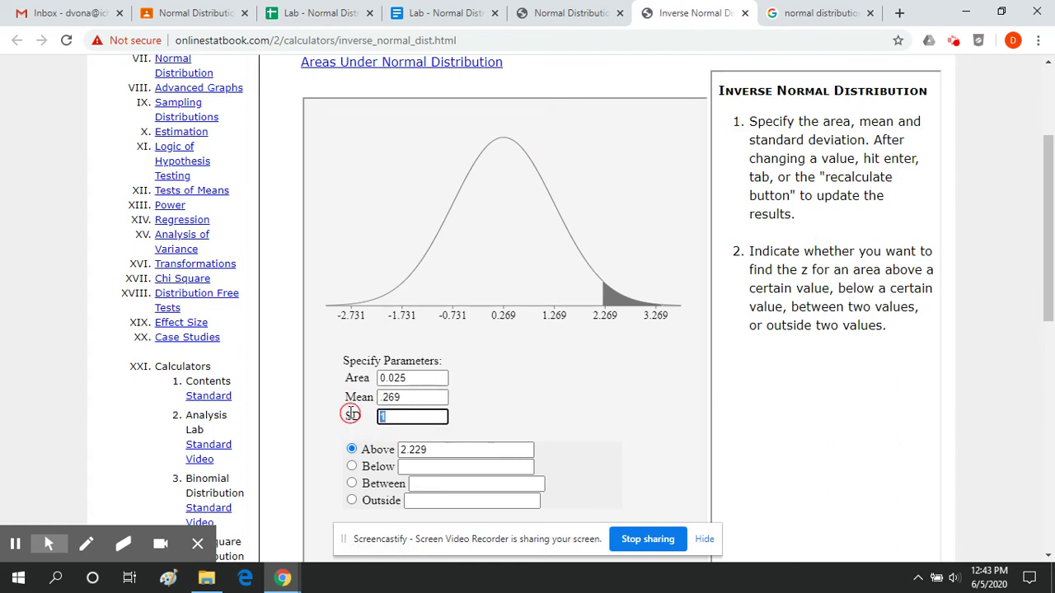
{"action": "key", "text": "BackSpace"}
{"action": "type", "text": ".027"}
{"action": "left_click", "coordinate": [495, 401]}
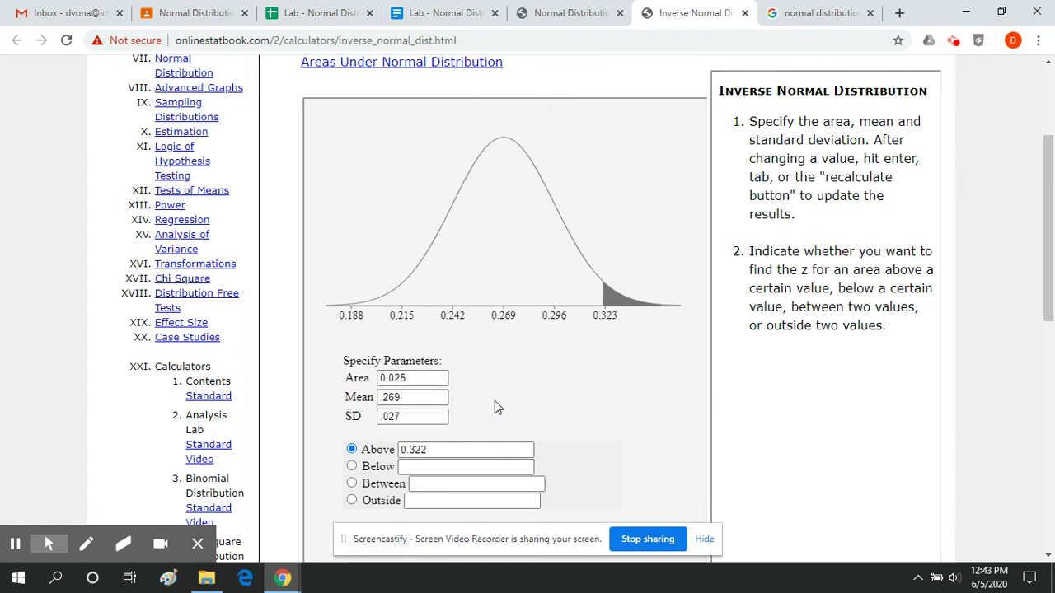
Set the area to 0.10 and read the cutoffs: 0.304 for the top, 0.234 for the bottom.
{"action": "double_click", "coordinate": [389, 379]}
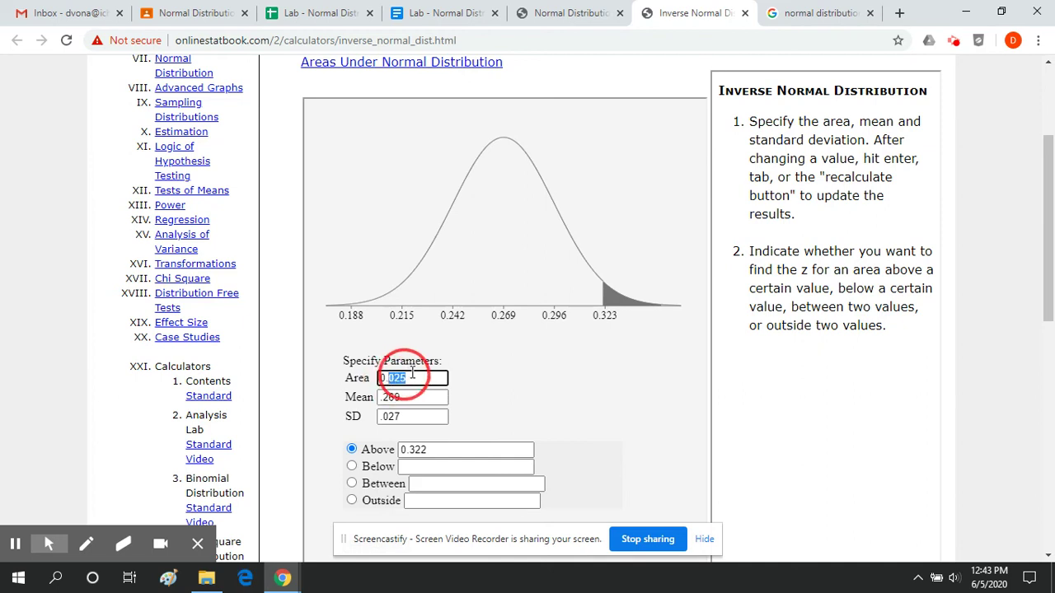
{"action": "type", "text": "0.1"}
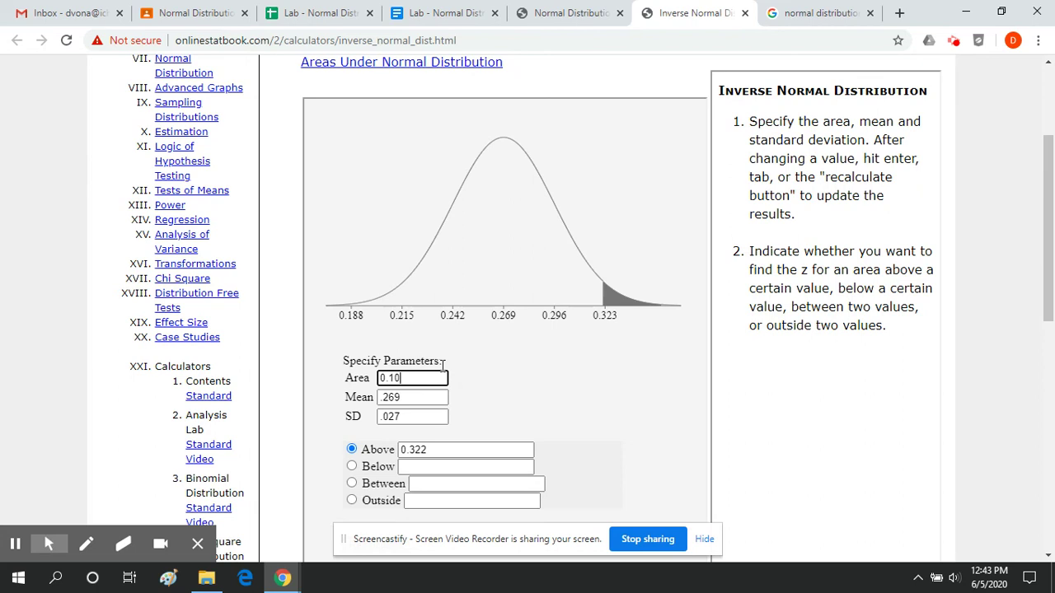
{"action": "left_click", "coordinate": [476, 387]}
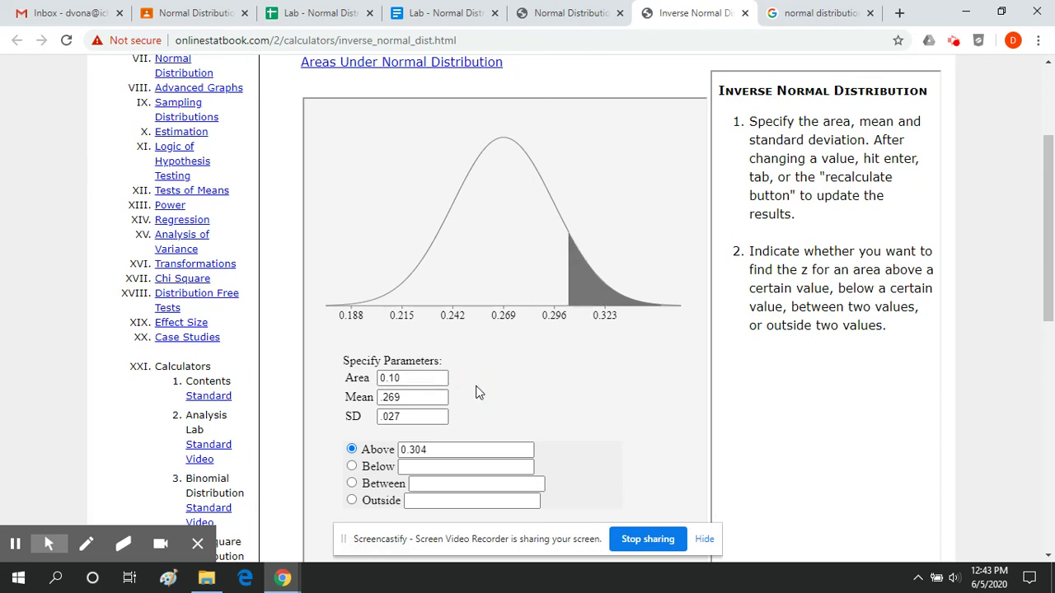
{"action": "left_click", "coordinate": [427, 450]}
{"action": "double_click", "coordinate": [401, 451]}
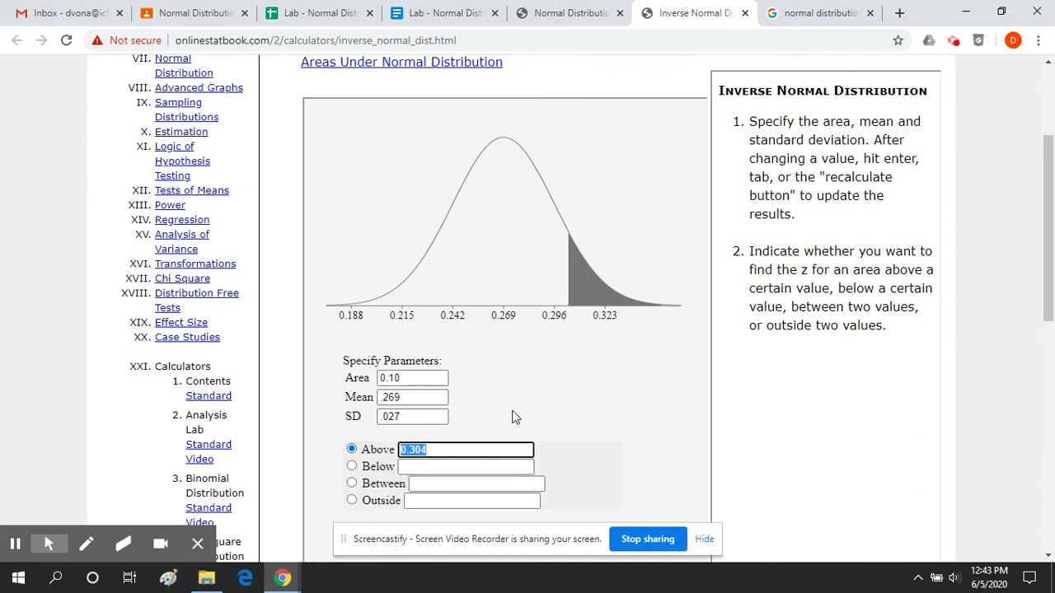
{"action": "left_click", "coordinate": [381, 468]}
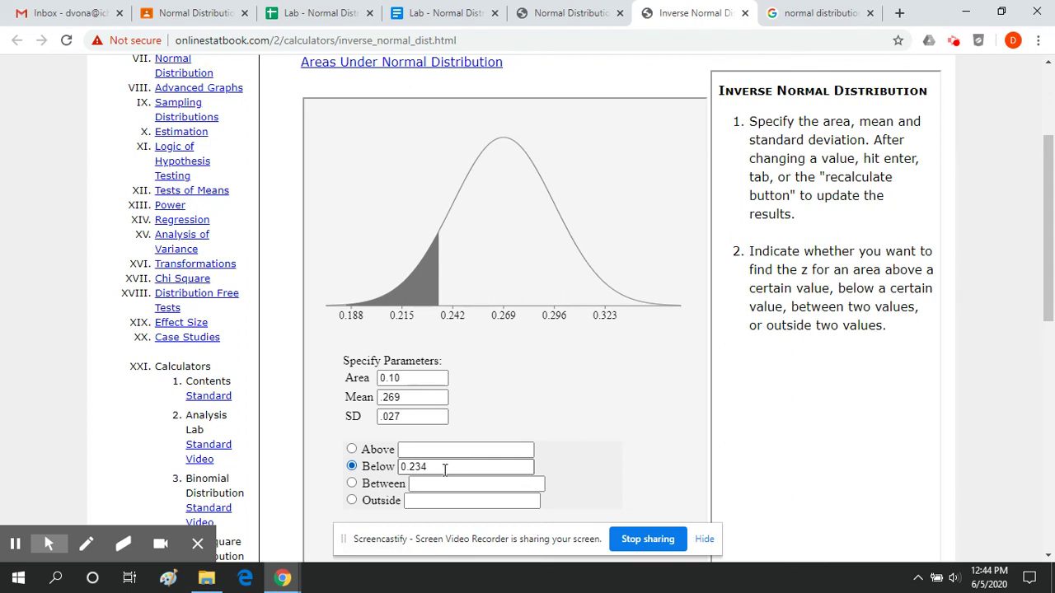
{"action": "left_click_drag", "start_coordinate": [428, 467], "coordinate": [396, 467]}
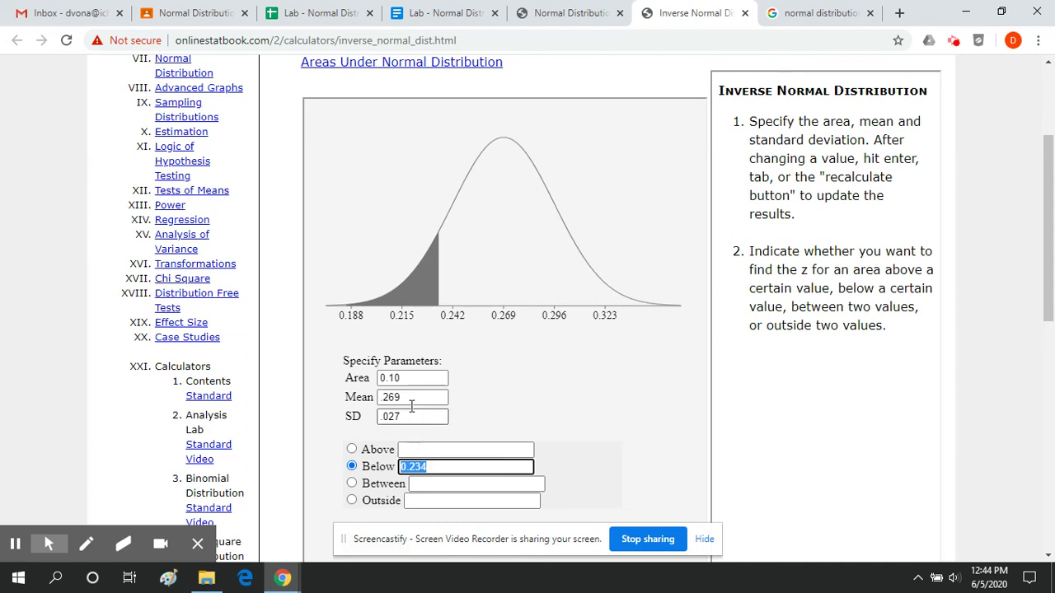
Change the area to .01 to find the bottom-1% cutoff 0.206 and top-1% cutoff 0.332.
{"action": "left_click_drag", "start_coordinate": [401, 378], "coordinate": [395, 377]}
{"action": "double_click", "coordinate": [407, 378]}
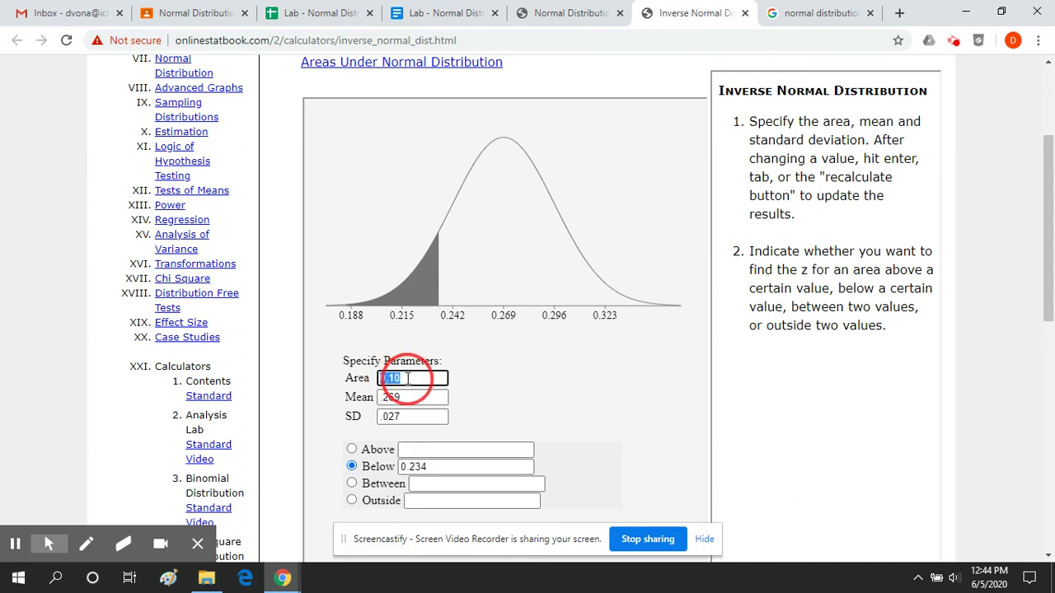
{"action": "key", "text": "BackSpace"}
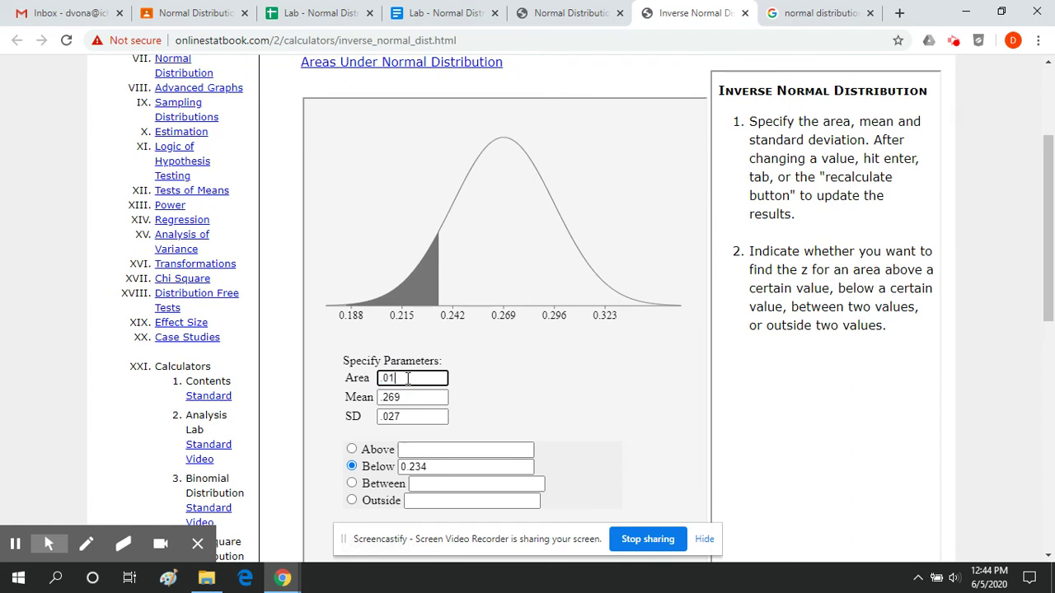
{"action": "type", "text": ".01"}
{"action": "left_click", "coordinate": [495, 386]}
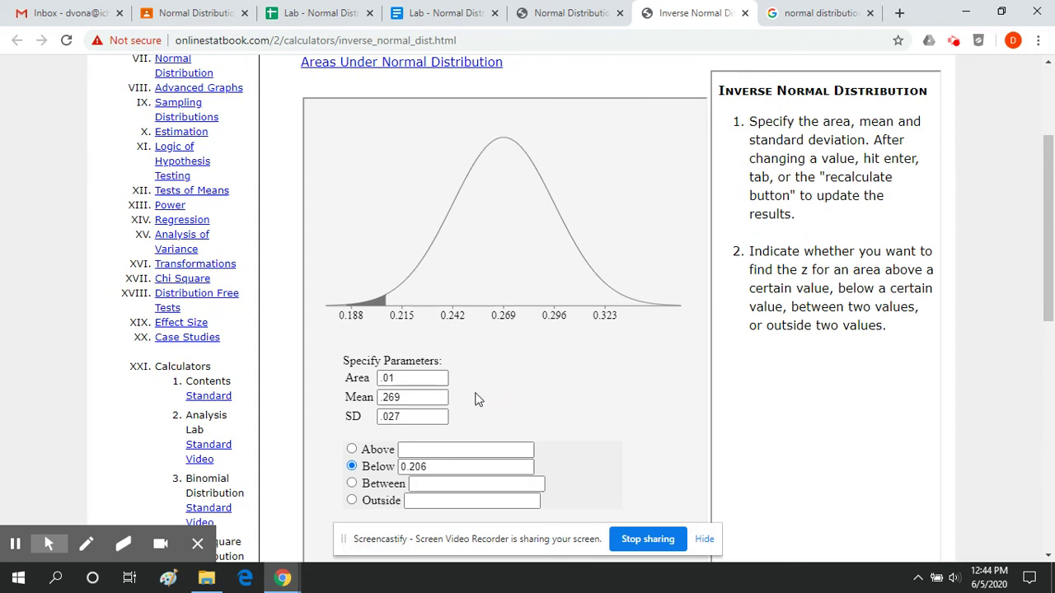
{"action": "left_click", "coordinate": [376, 450]}
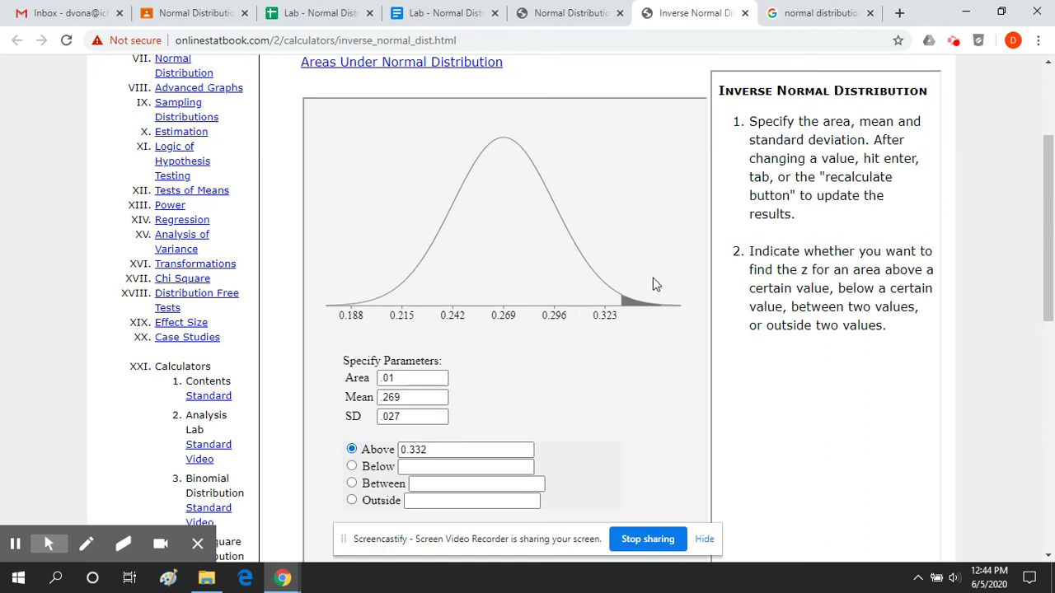
{"action": "left_click", "coordinate": [573, 20]}
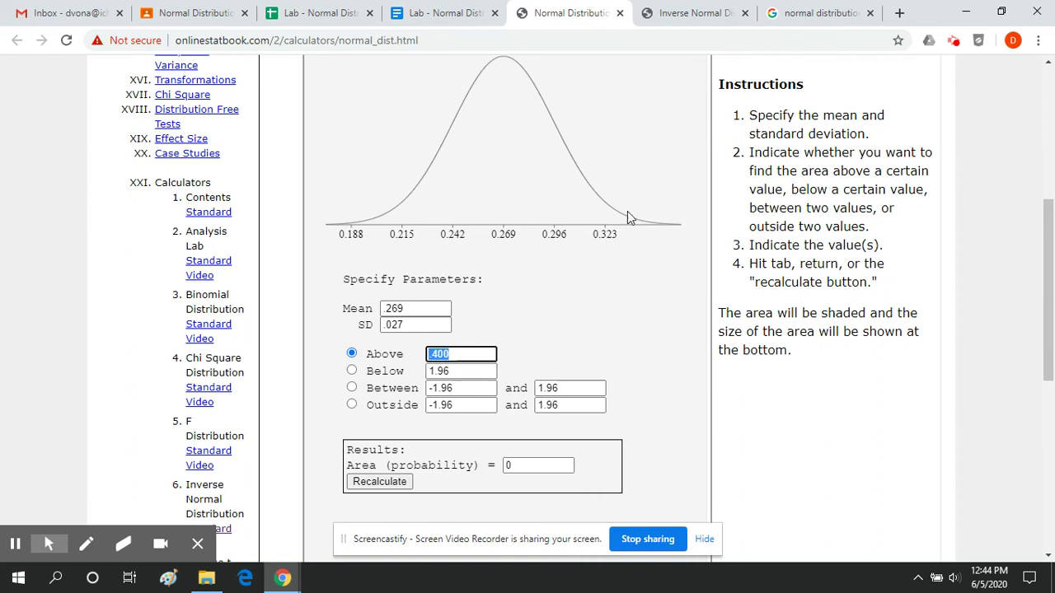
Replace the Above value with .290 and recalculate, giving an area of 0.2184.
{"action": "key", "text": "BackSpace"}
{"action": "type", "text": ".290"}
{"action": "left_click", "coordinate": [380, 485]}
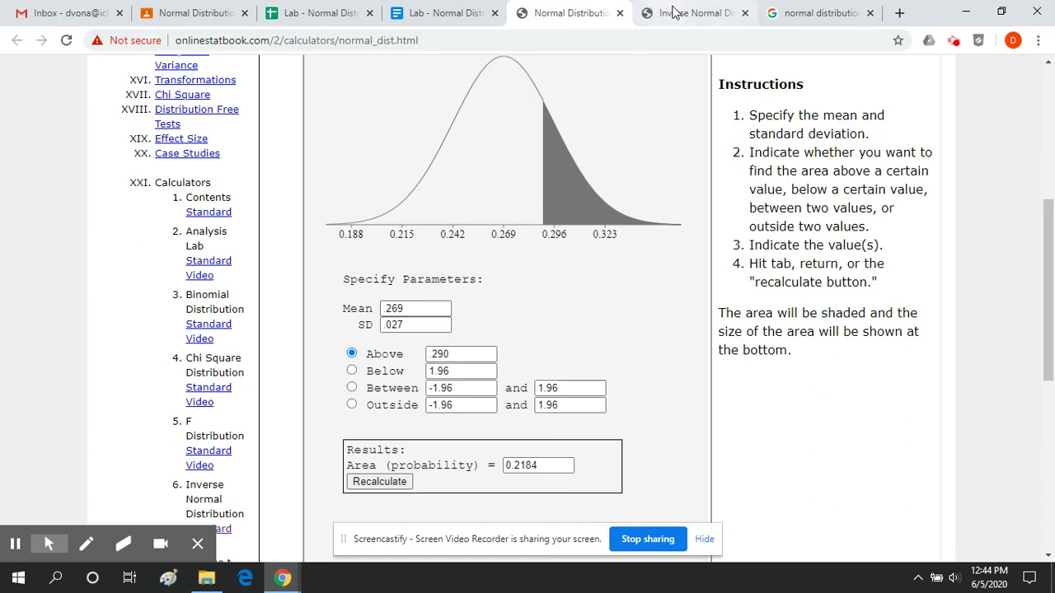
{"action": "left_click", "coordinate": [672, 12]}
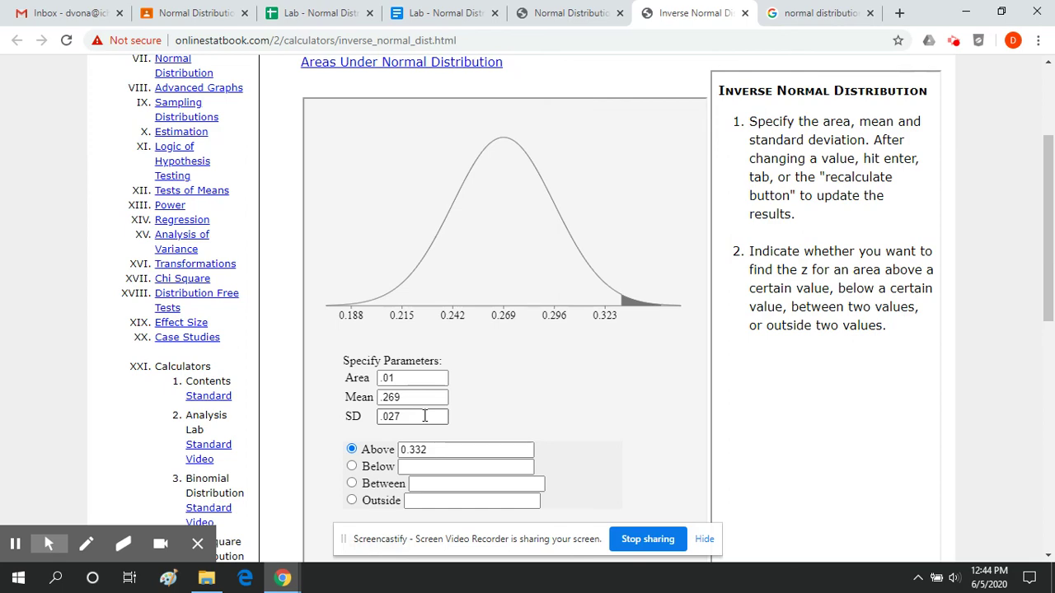
Bring up the Lab - Normal Distribution document and highlight the rest of question 5's instructions.
{"action": "left_click", "coordinate": [427, 10]}
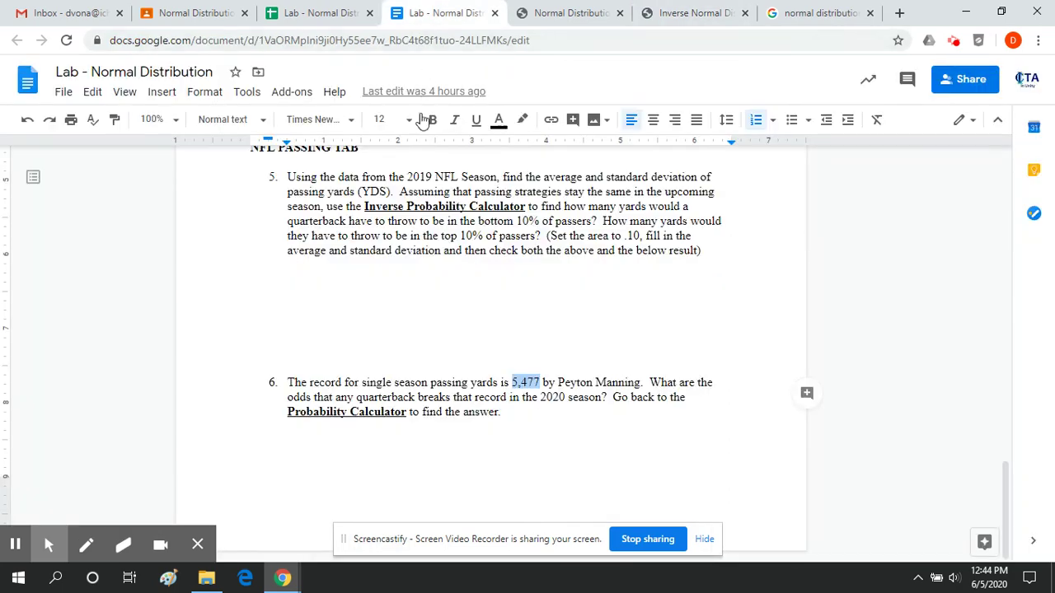
{"action": "scroll", "coordinate": [494, 272], "scroll_direction": "up", "scroll_amount": 1}
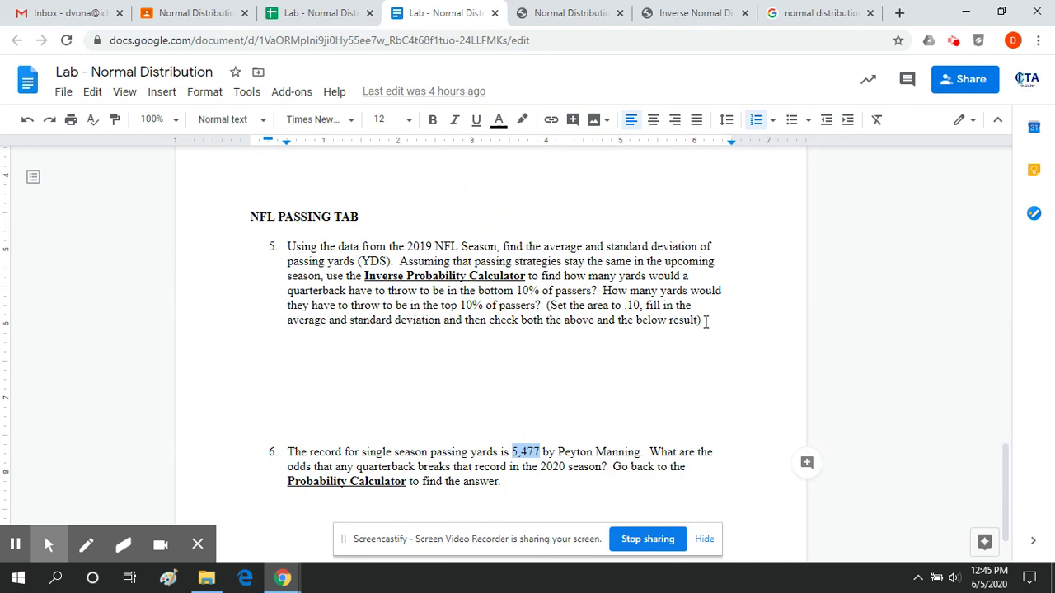
{"action": "left_click_drag", "start_coordinate": [706, 321], "coordinate": [399, 272]}
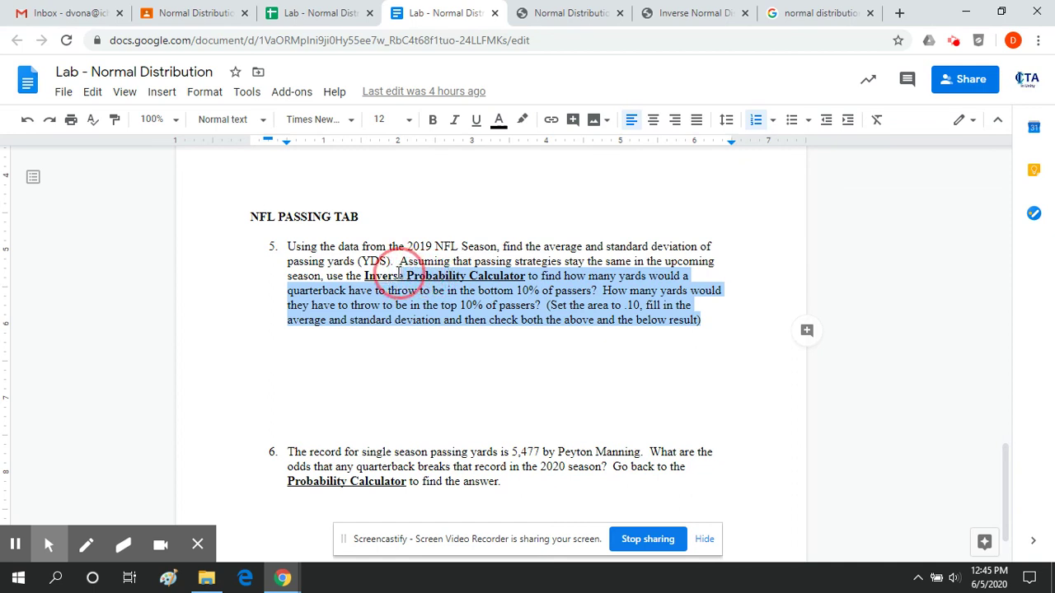
{"action": "left_click", "coordinate": [478, 342]}
Read down past the NBA points questions to NFL Rushing question 3.
{"action": "scroll", "coordinate": [477, 342], "scroll_direction": "down", "scroll_amount": 1}
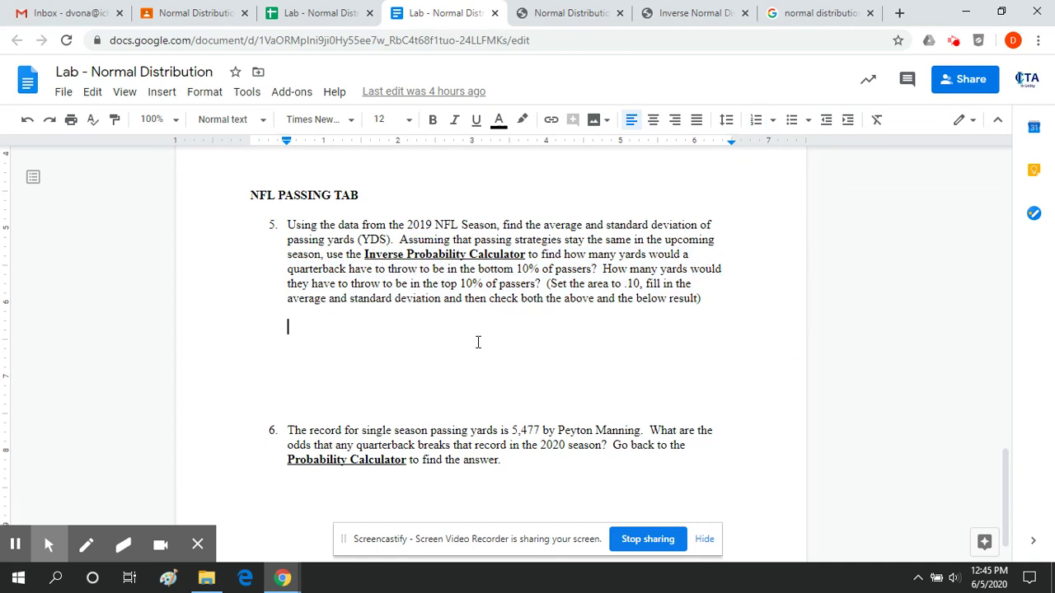
{"action": "scroll", "coordinate": [568, 184], "scroll_direction": "up", "scroll_amount": 10}
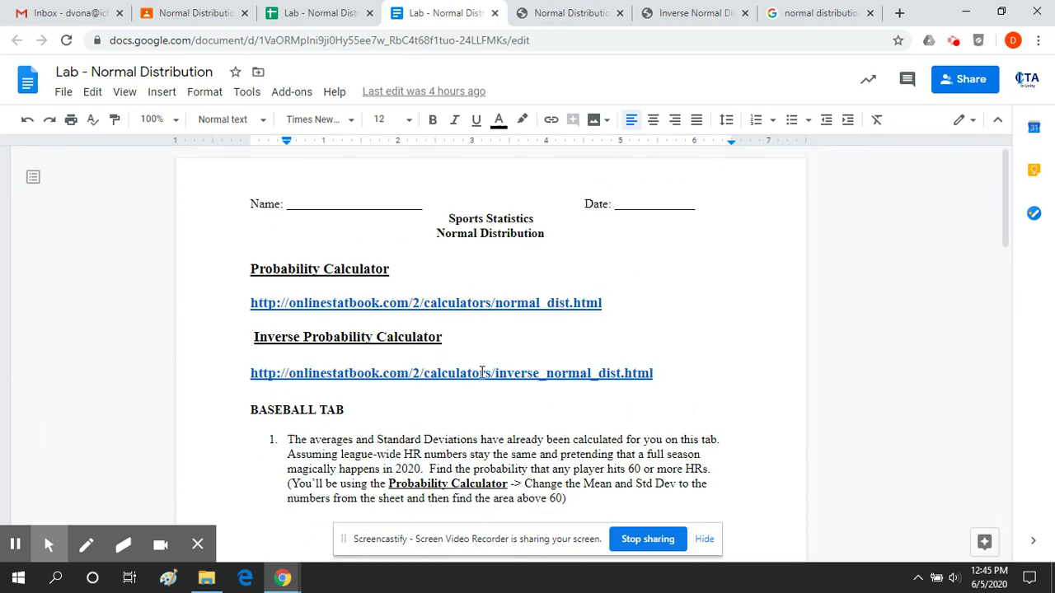
{"action": "scroll", "coordinate": [482, 375], "scroll_direction": "down", "scroll_amount": 4}
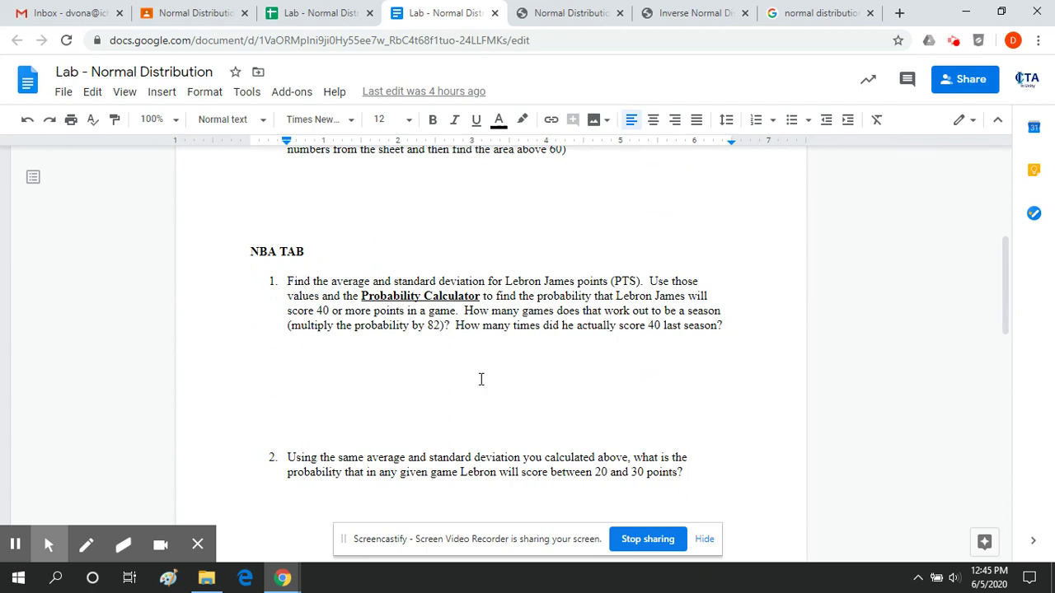
{"action": "scroll", "coordinate": [481, 379], "scroll_direction": "down", "scroll_amount": 2}
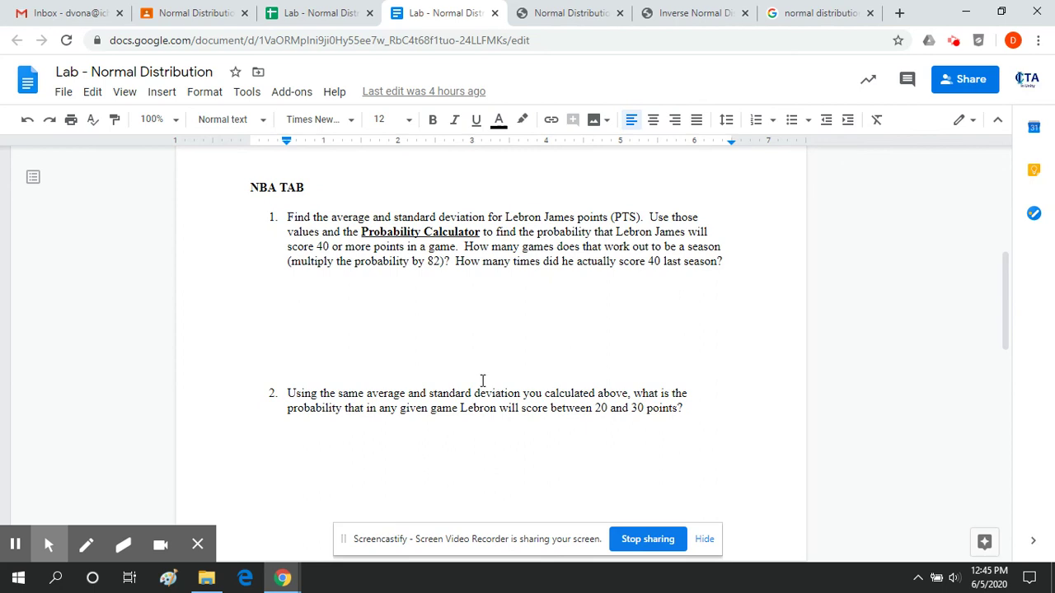
{"action": "scroll", "coordinate": [482, 380], "scroll_direction": "down", "scroll_amount": 3}
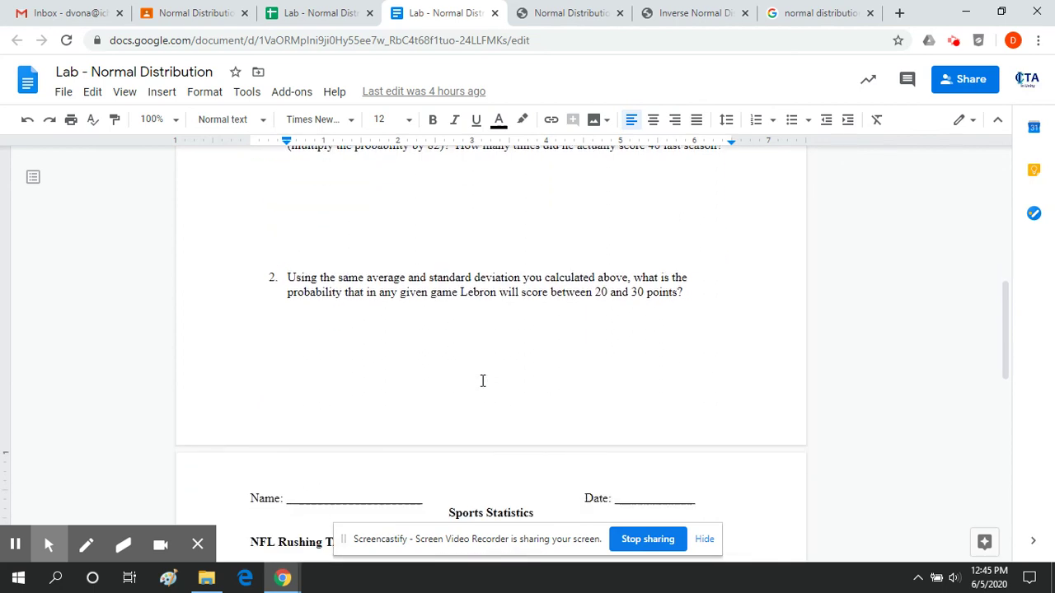
{"action": "scroll", "coordinate": [482, 382], "scroll_direction": "down", "scroll_amount": 5}
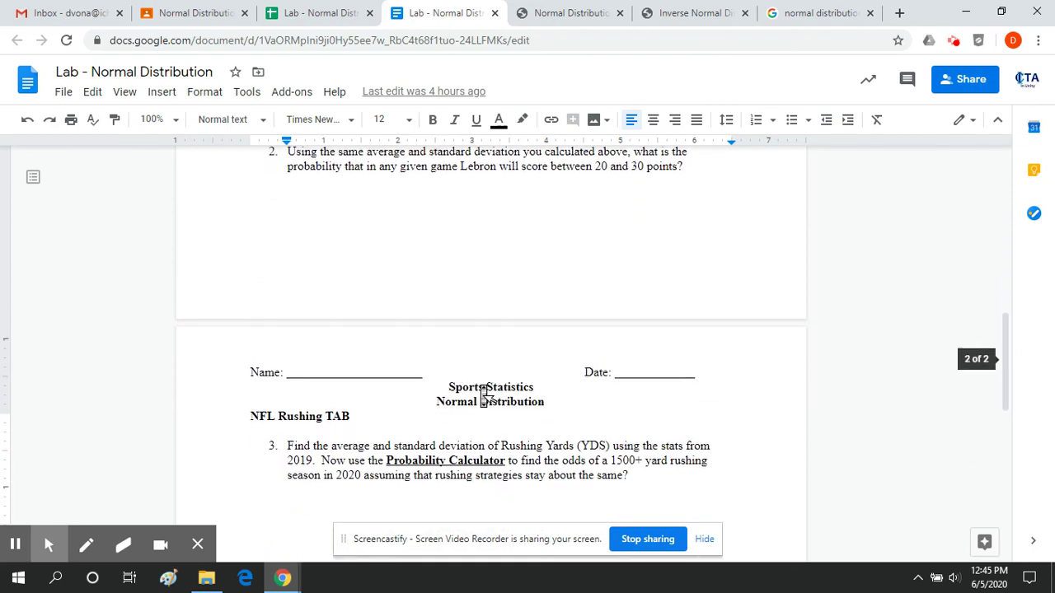